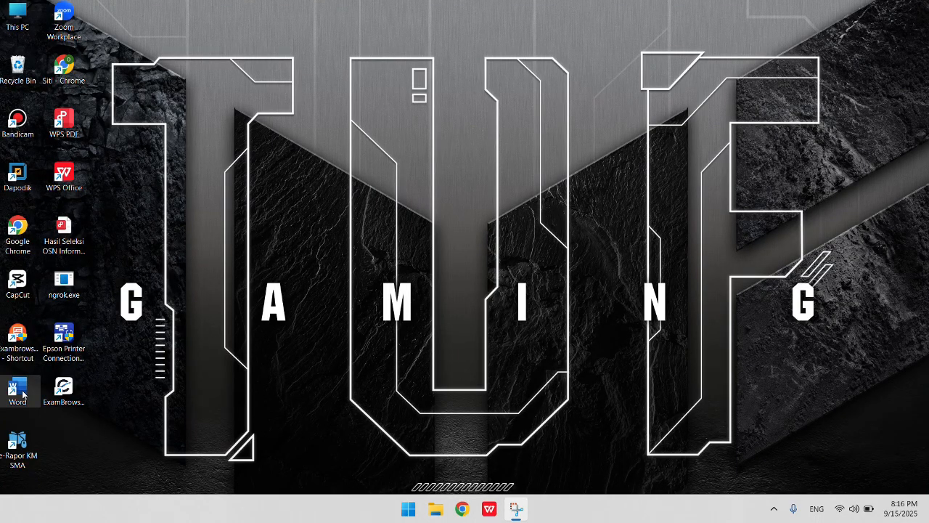
# - Launch Word, dismiss the sign-in prompt, and create a blank document
pyautogui.doubleClick(17, 392)
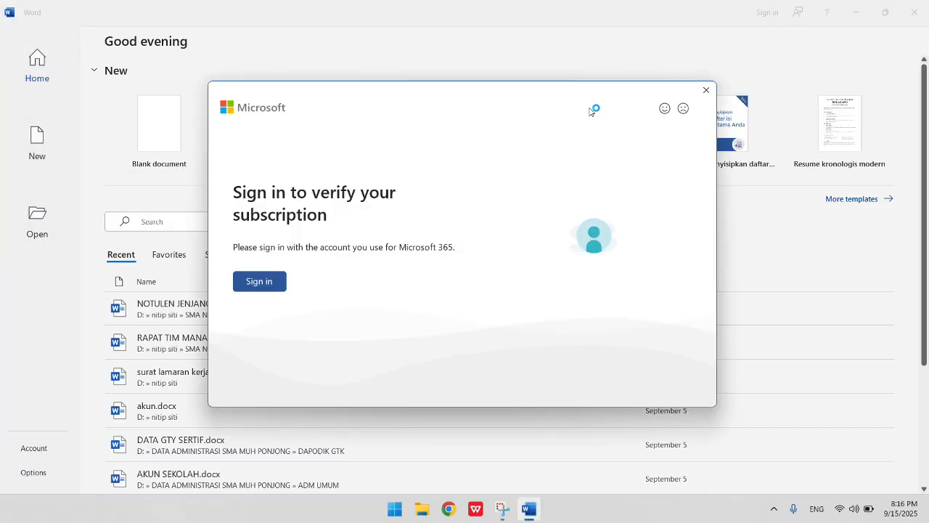
pyautogui.click(706, 89)
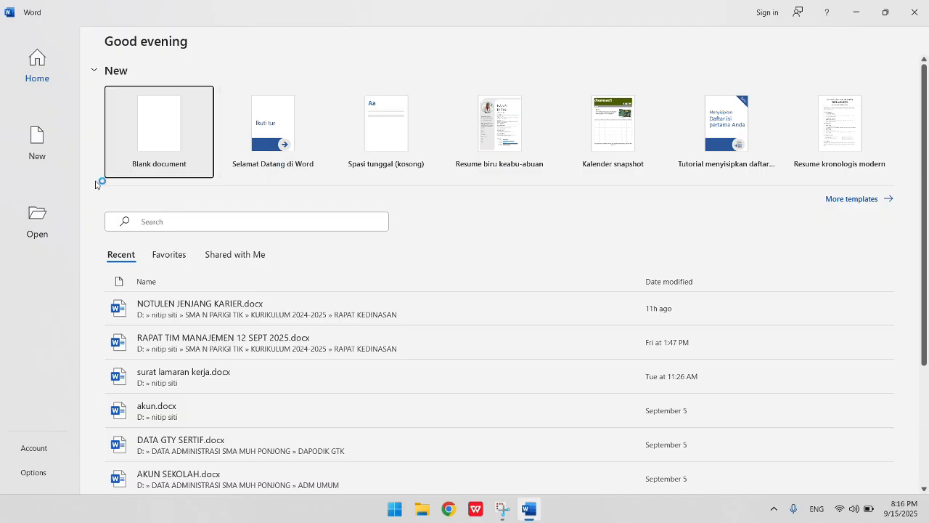
pyautogui.click(163, 139)
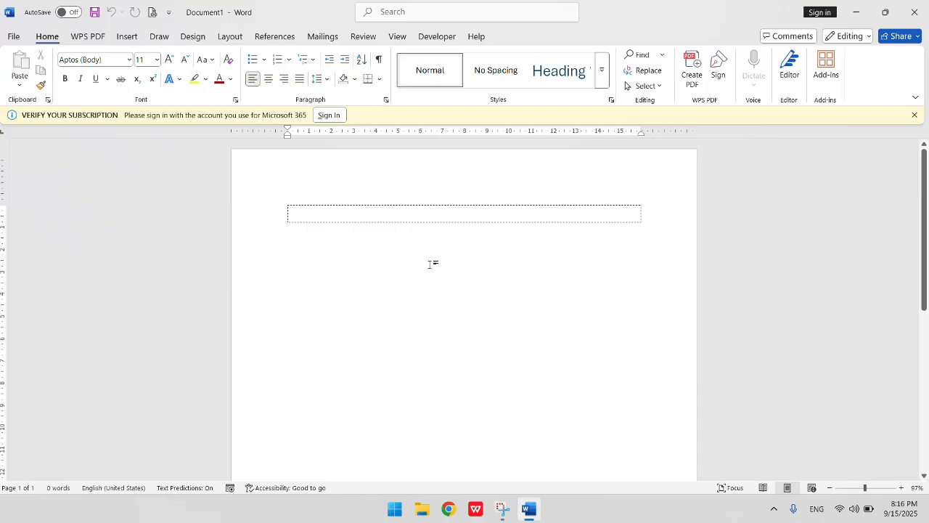
# - Open custom margins and set the top, left, bottom and right margins all to 2 cm
pyautogui.click(230, 38)
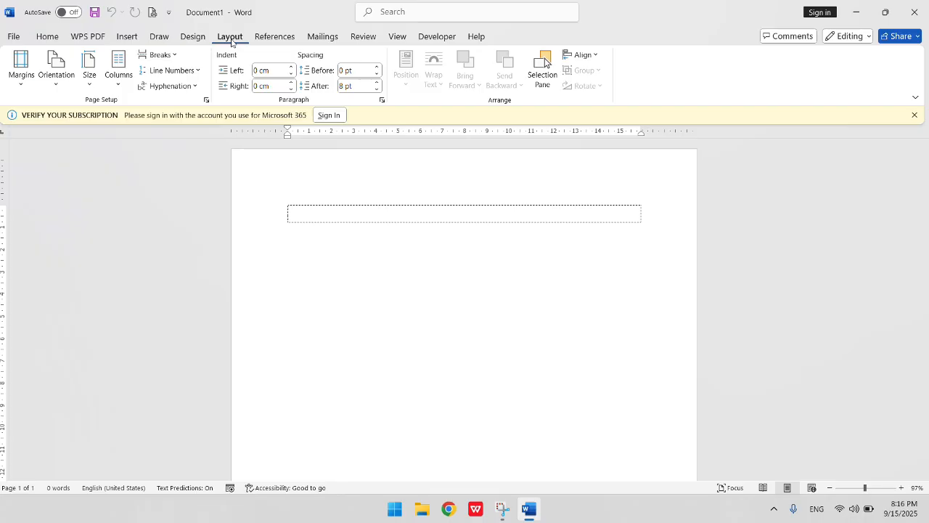
pyautogui.click(21, 80)
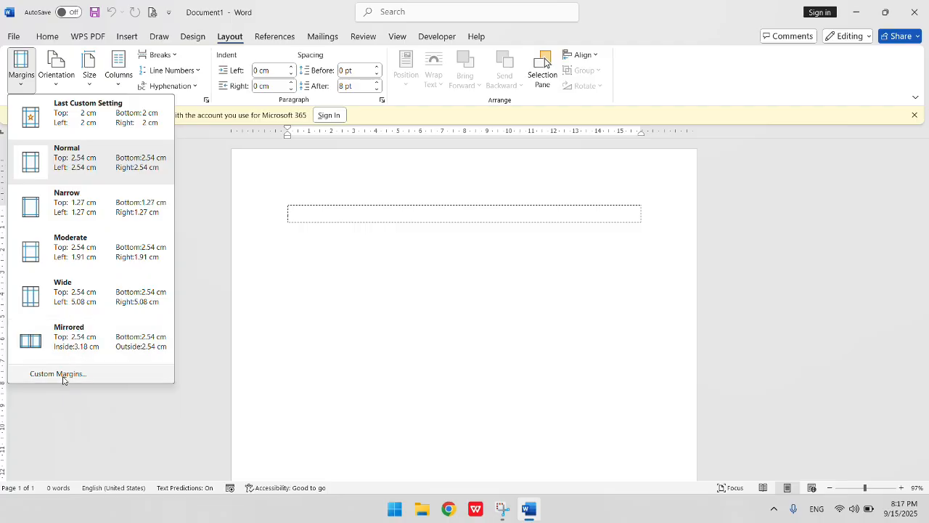
pyautogui.click(62, 374)
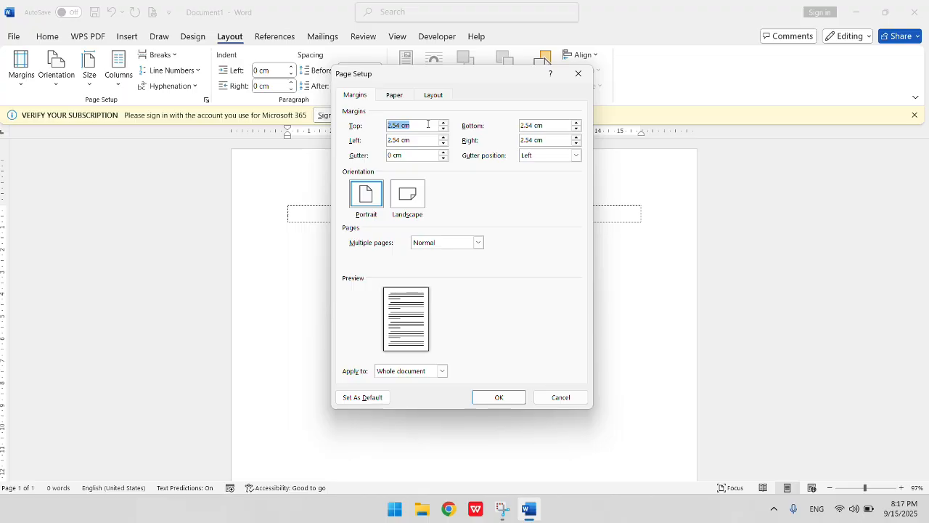
pyautogui.click(428, 125)
pyautogui.moveTo(428, 124); pyautogui.dragTo(385, 125)
pyautogui.click(426, 125)
pyautogui.moveTo(425, 125); pyautogui.dragTo(387, 125)
pyautogui.write('2')
pyautogui.moveTo(411, 139); pyautogui.dragTo(382, 138)
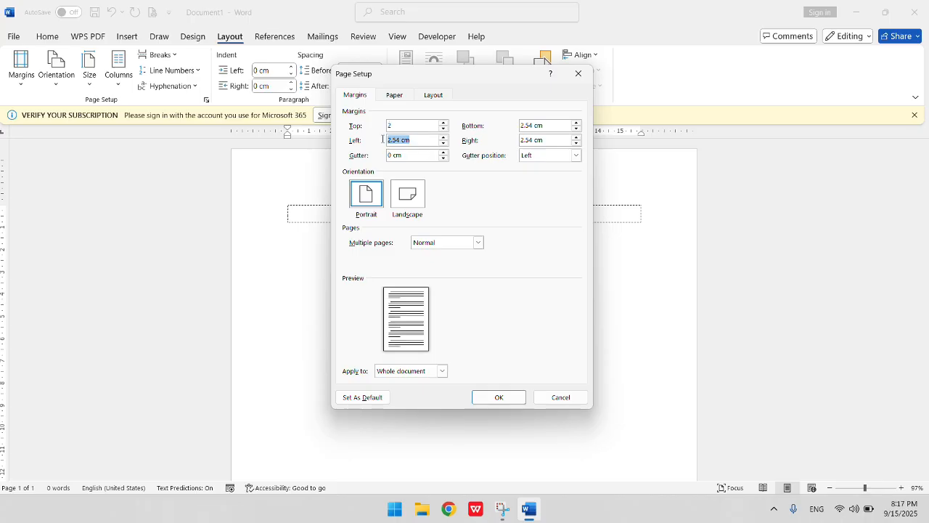
pyautogui.write('2')
pyautogui.moveTo(557, 125); pyautogui.dragTo(484, 130)
pyautogui.write('2')
pyautogui.moveTo(549, 142); pyautogui.dragTo(468, 144)
pyautogui.write('2')
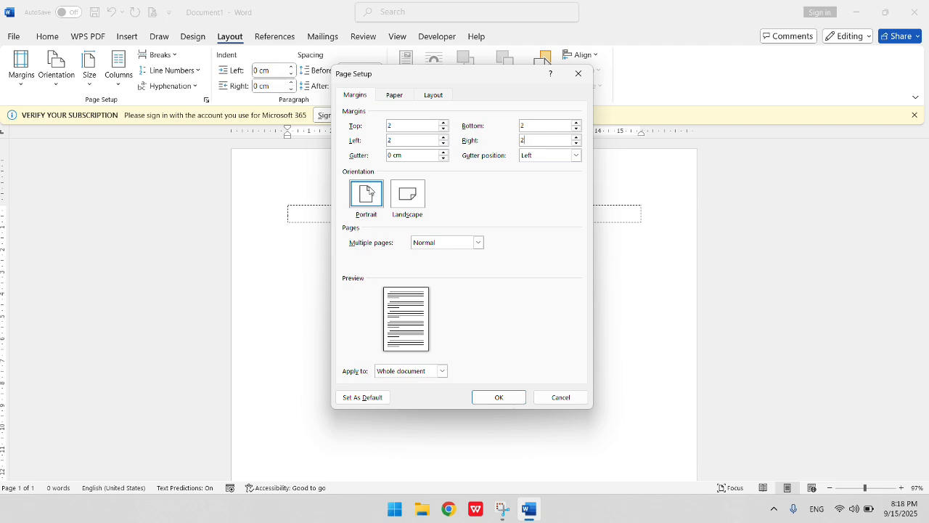
# - Choose Letter paper size, set the page height to 33 cm, and apply the page setup
pyautogui.click(393, 95)
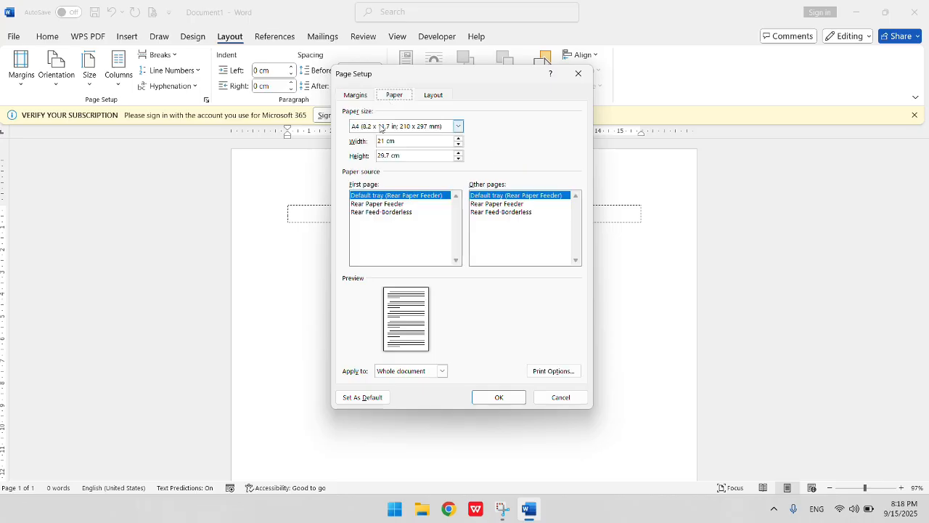
pyautogui.click(459, 128)
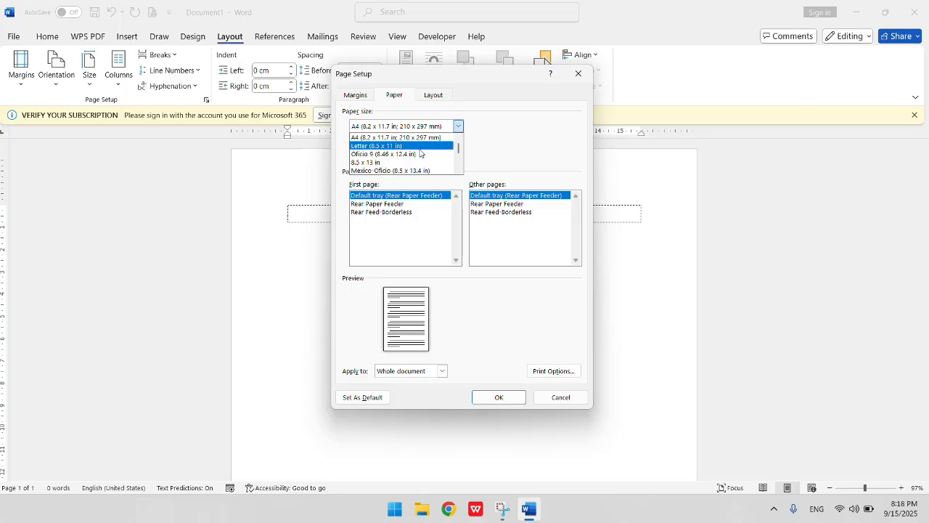
pyautogui.scroll(-1, 420, 150)
pyautogui.scroll(1, 420, 151)
pyautogui.click(391, 146)
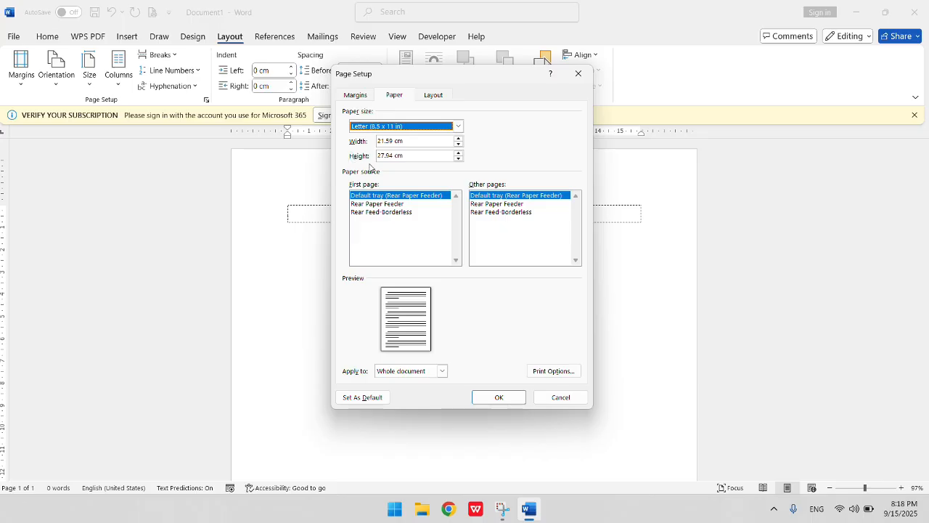
pyautogui.hotkey('alt', 'e')
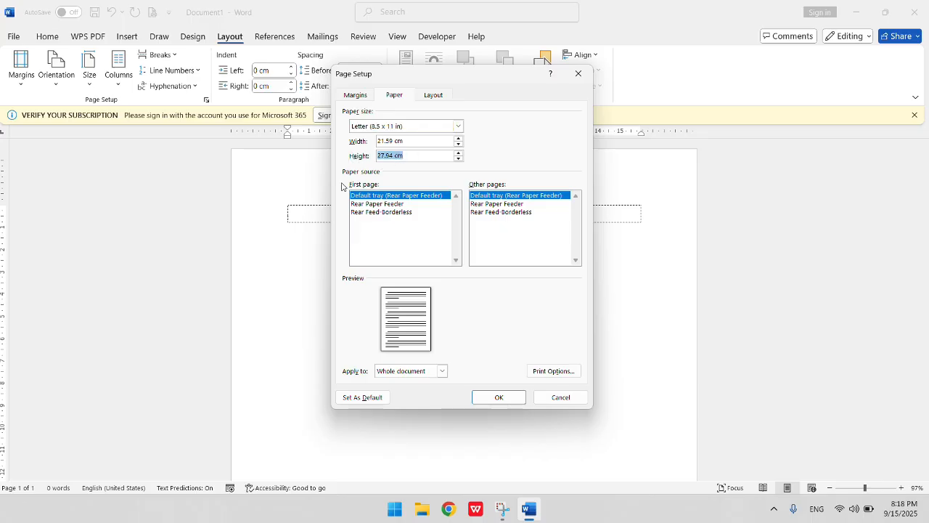
pyautogui.write('33')
pyautogui.click(354, 97)
pyautogui.click(394, 95)
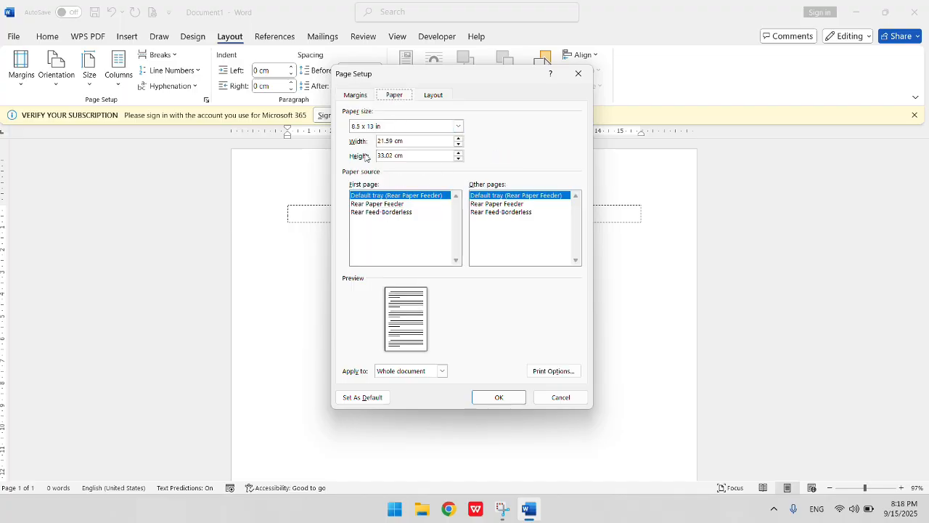
pyautogui.click(433, 129)
pyautogui.click(398, 147)
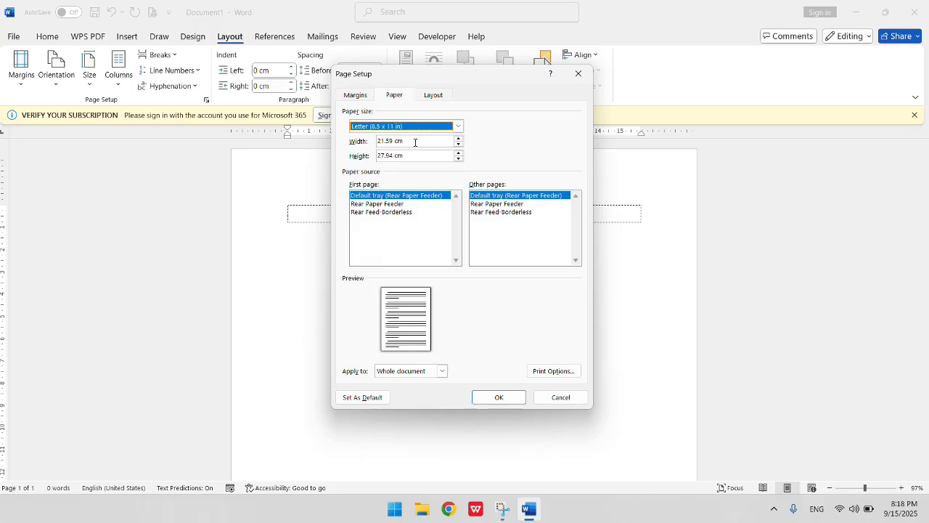
pyautogui.click(406, 156)
pyautogui.moveTo(406, 157); pyautogui.dragTo(346, 159)
pyautogui.write('33')
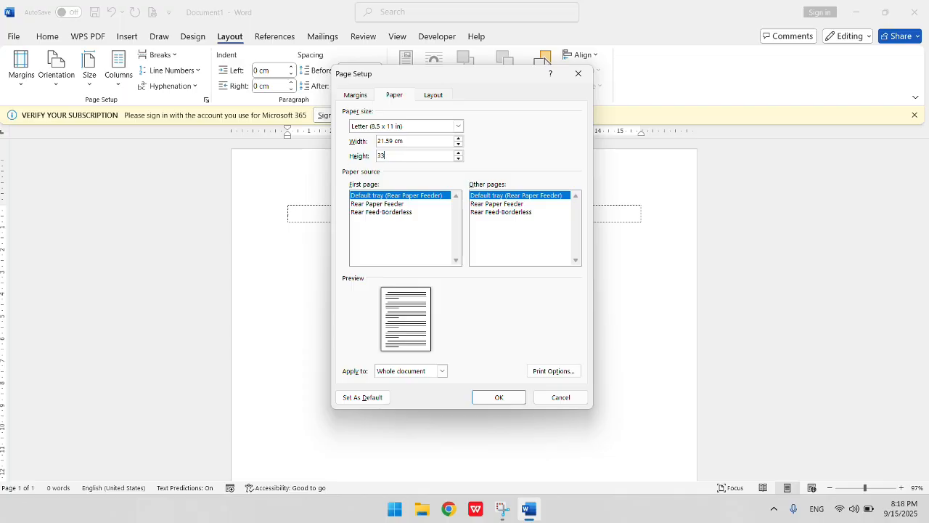
pyautogui.click(516, 399)
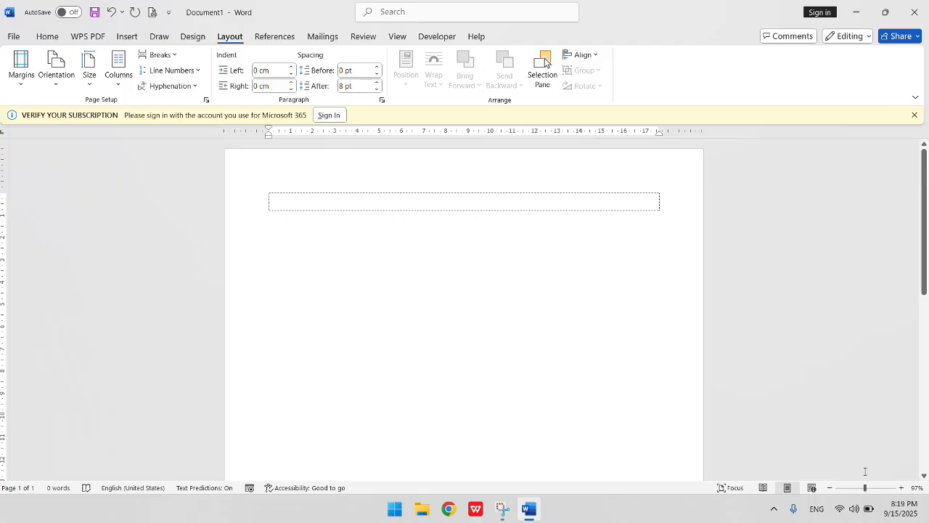
# - Set the paragraph spacing after to 0 pt
pyautogui.moveTo(865, 491); pyautogui.dragTo(847, 491)
pyautogui.scroll(-1, 495, 278)
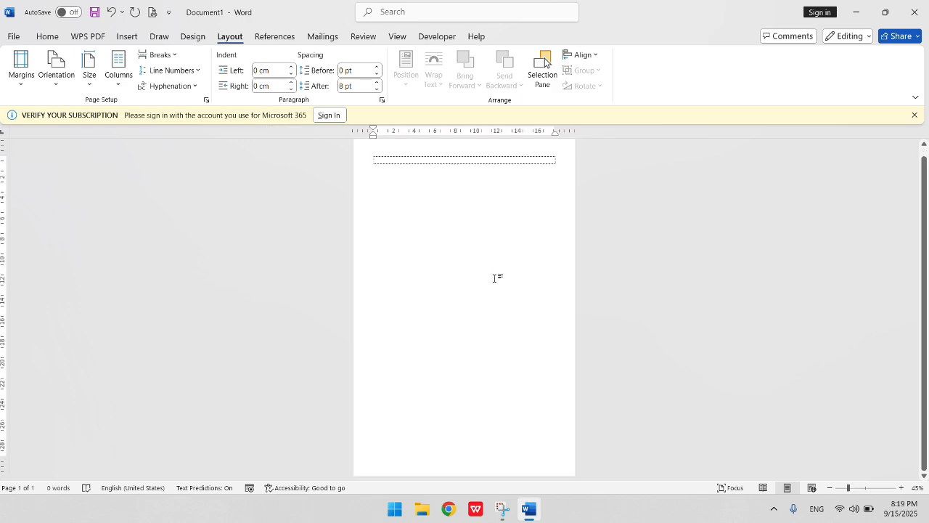
pyautogui.scroll(1, 491, 273)
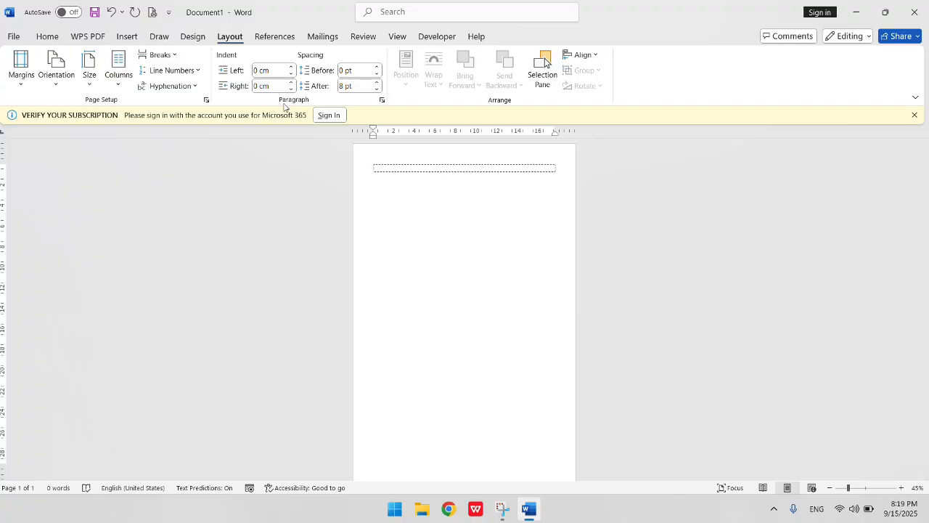
pyautogui.click(362, 86)
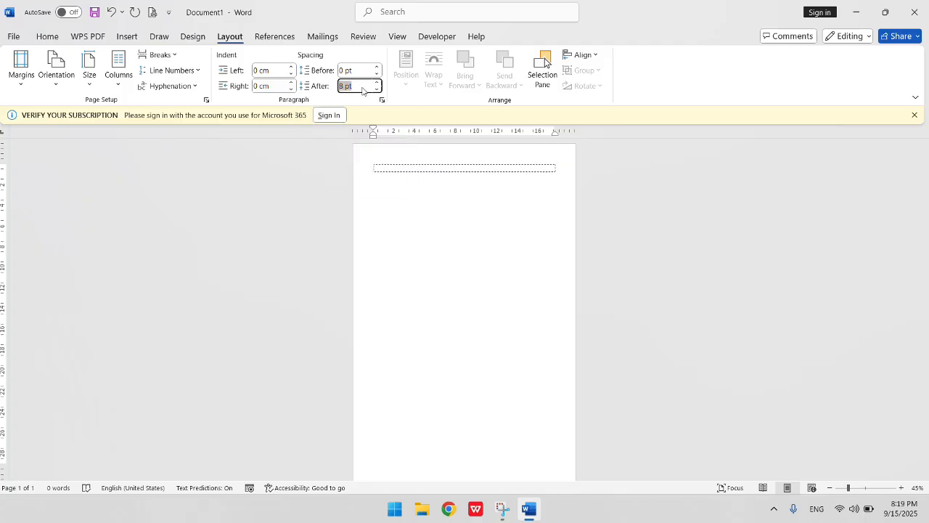
pyautogui.write('0')
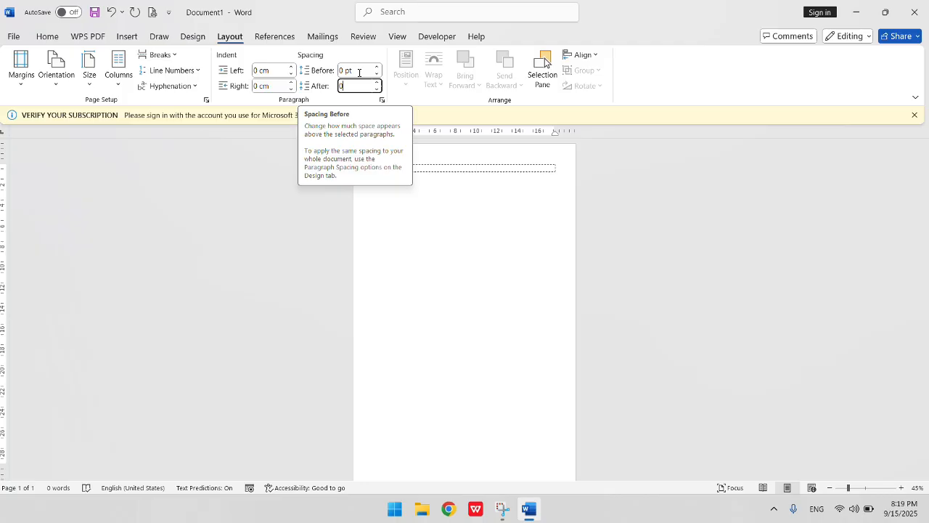
pyautogui.click(434, 169)
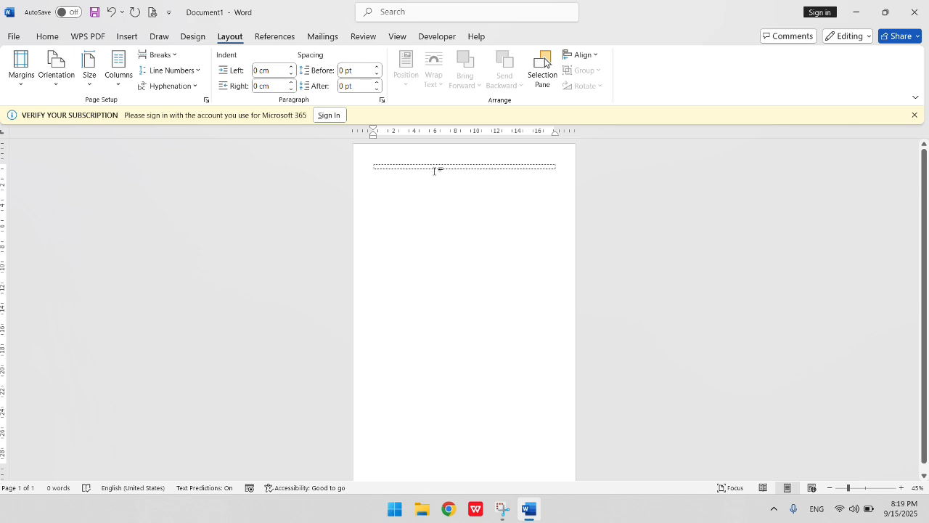
# - Set the text formatting to Arial, size 11, with 1.0 line spacing
pyautogui.click(46, 38)
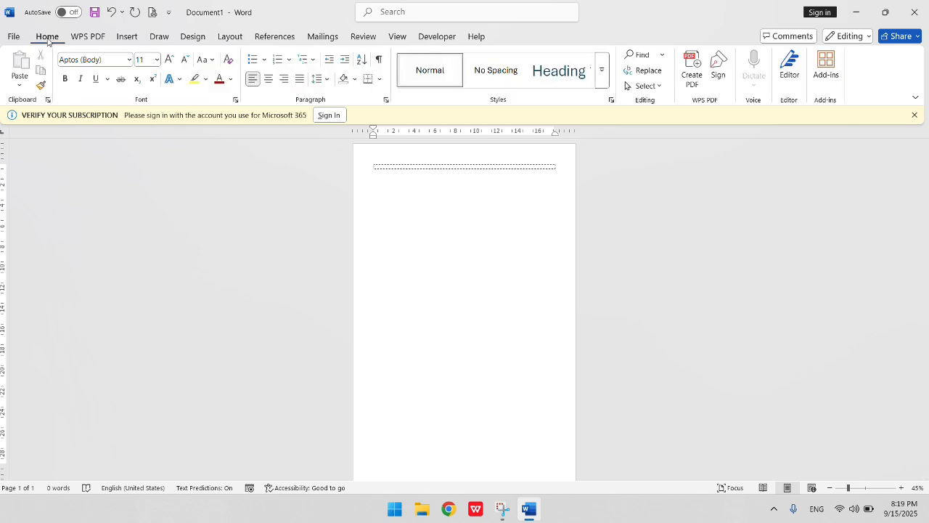
pyautogui.click(131, 62)
pyautogui.click(130, 60)
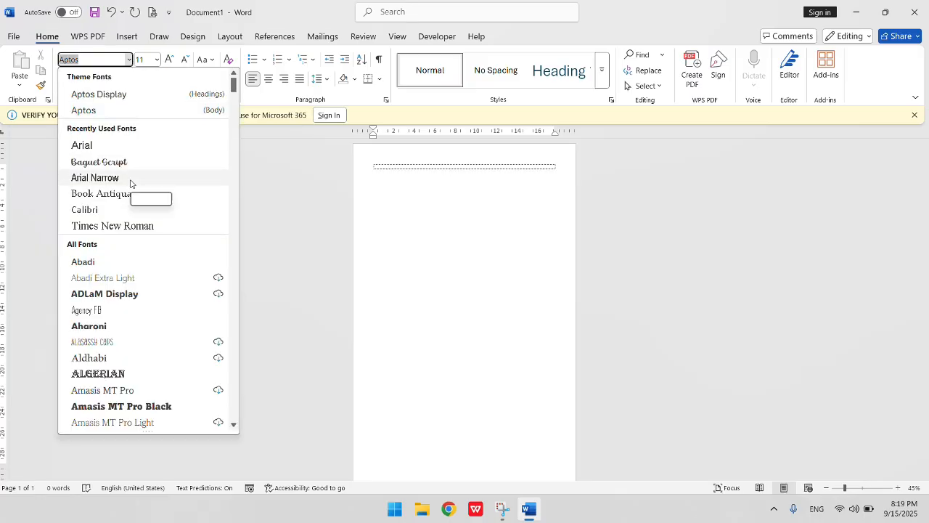
pyautogui.click(82, 145)
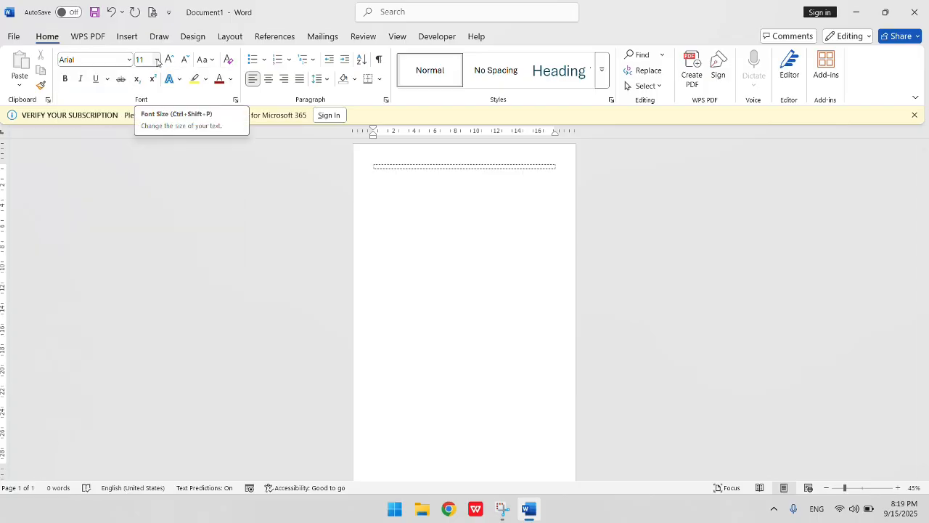
pyautogui.click(156, 60)
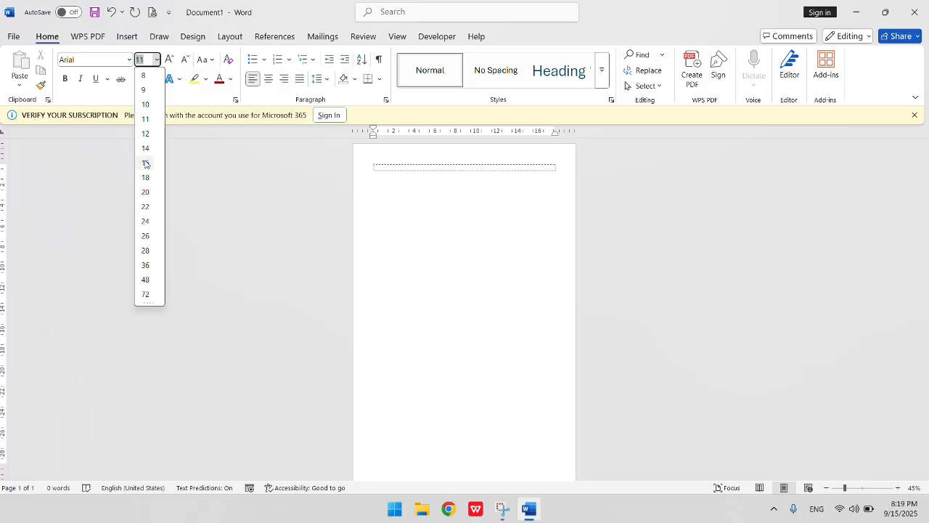
pyautogui.click(151, 123)
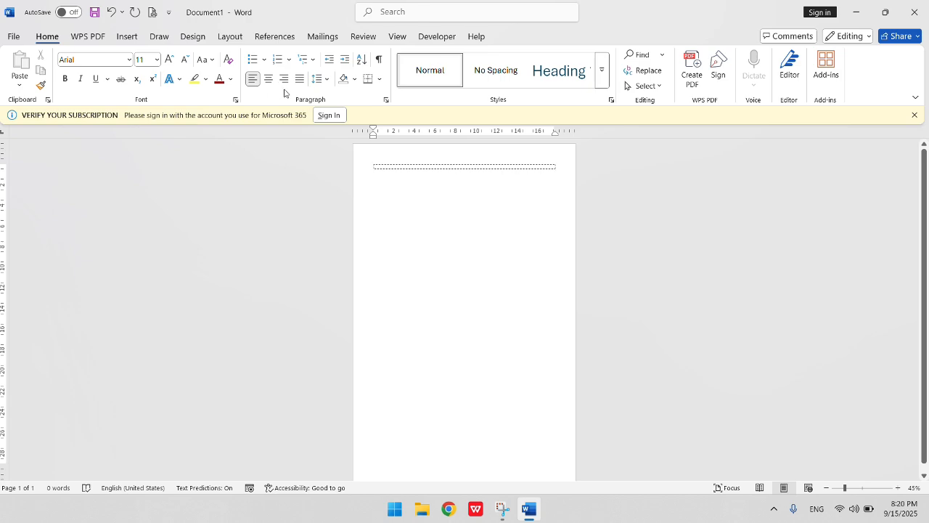
pyautogui.click(327, 80)
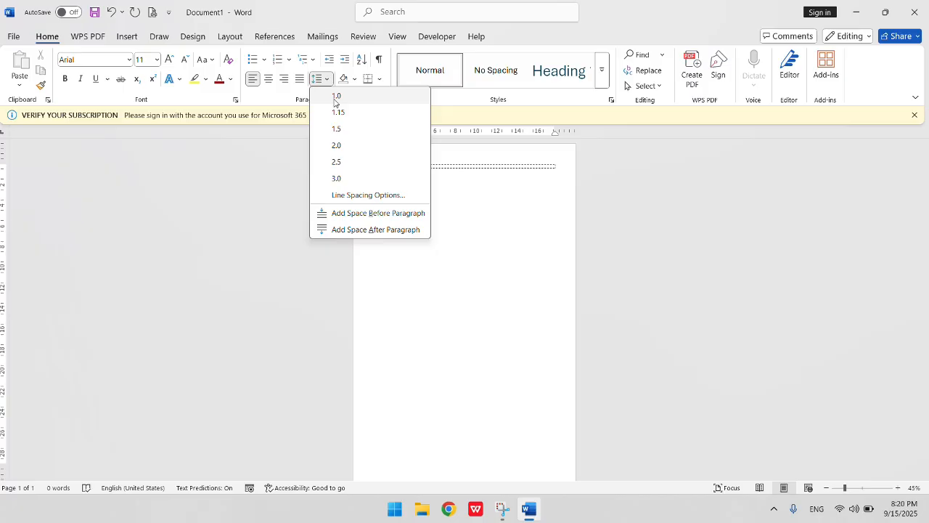
pyautogui.click(334, 99)
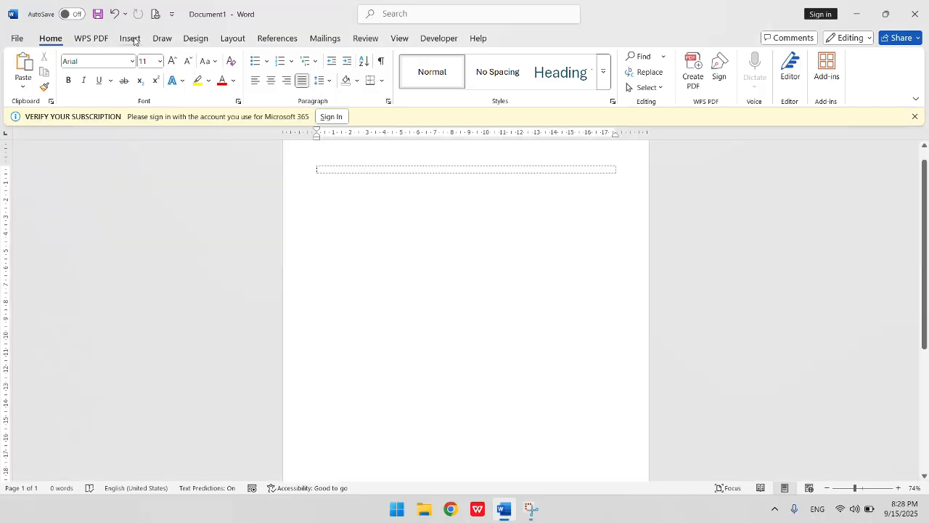
# - Insert a 4-column, 2-row table at the top of the page and place the cursor in its first cell
pyautogui.click(133, 40)
pyautogui.click(111, 76)
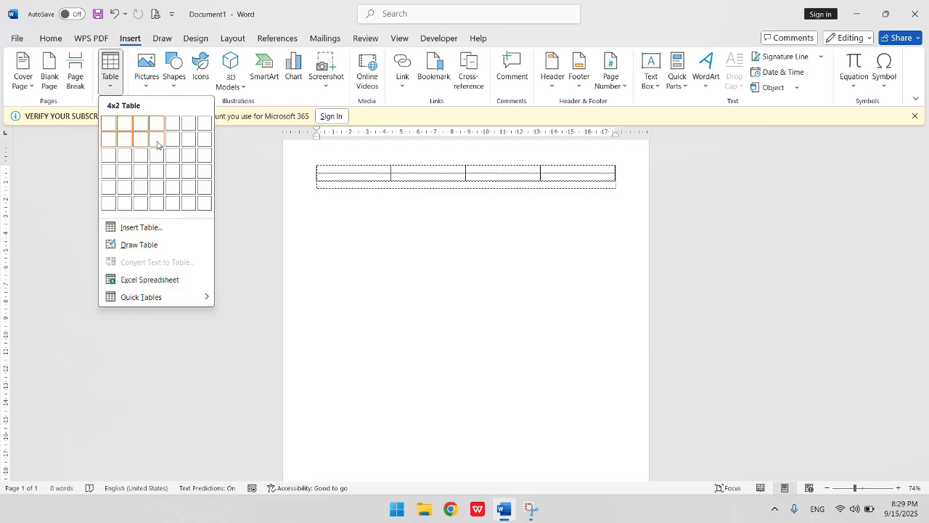
pyautogui.click(157, 144)
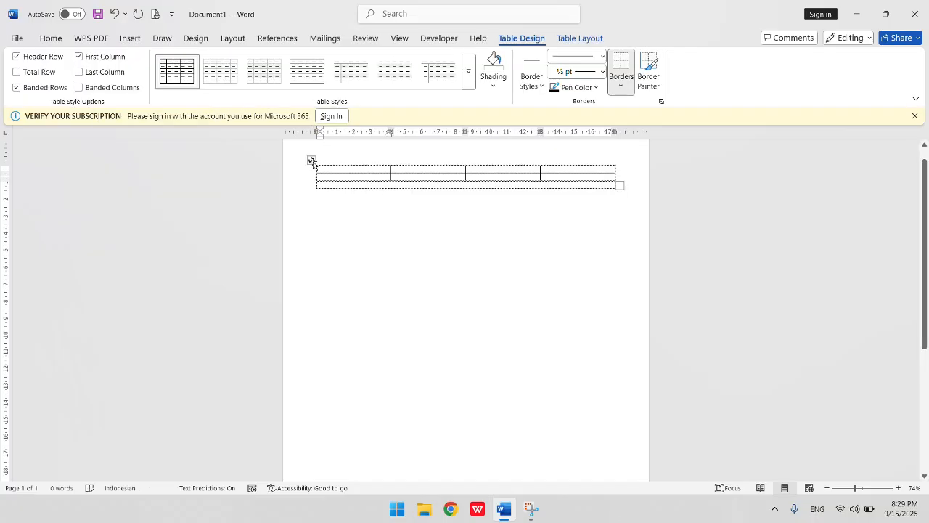
pyautogui.click(312, 161)
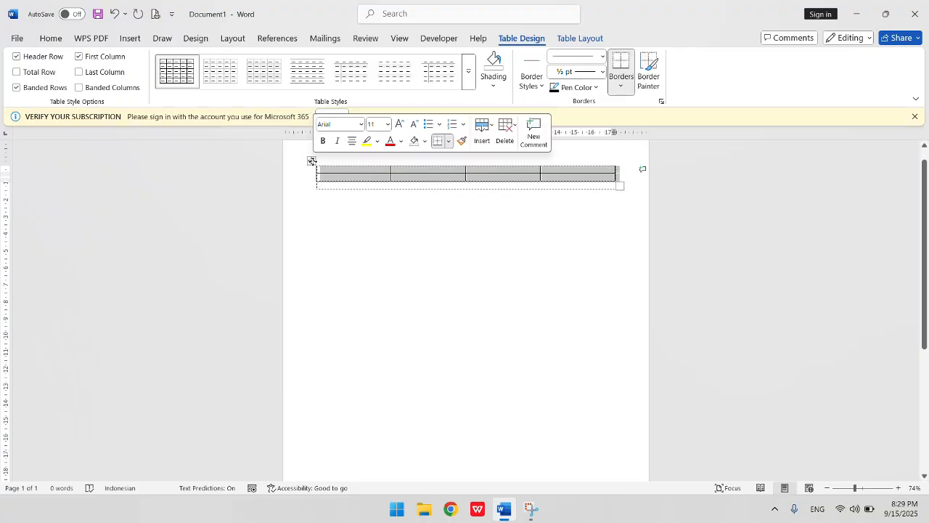
pyautogui.click(358, 173)
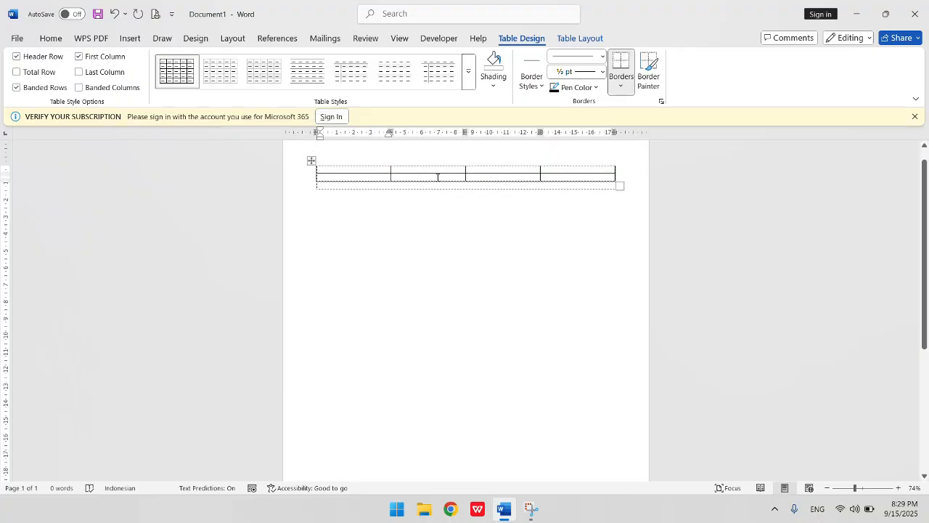
# - Fill the first row with Perihal, a colon, and Lamaran Pekerjaan in the first three cells
pyautogui.write('Perihal')
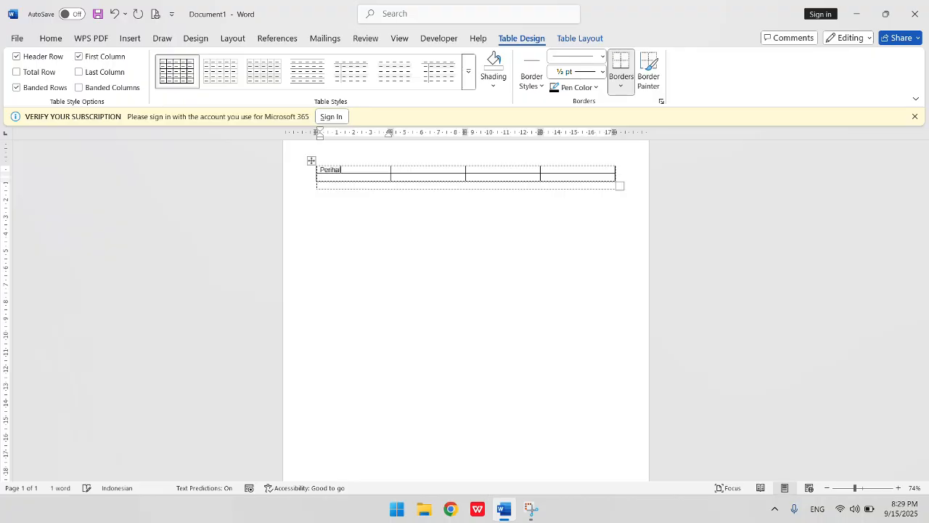
pyautogui.click(437, 177)
pyautogui.write(':')
pyautogui.press('Tab')
pyautogui.write('Lamaran Penkerjaan')
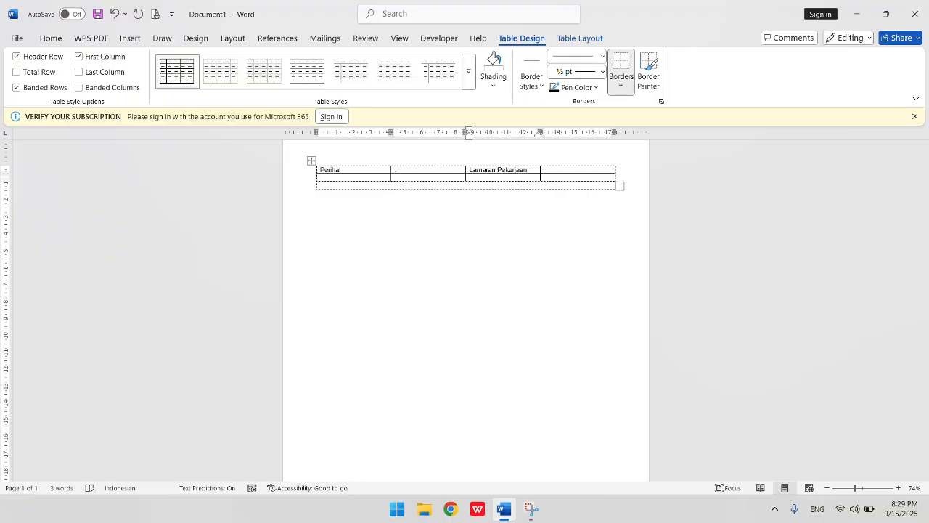
# - Enter Pangandaran, 15 September 2025 in the fourth cell of the first row
pyautogui.press('Tab')
pyautogui.write('Pangandaran, 15 Sep')
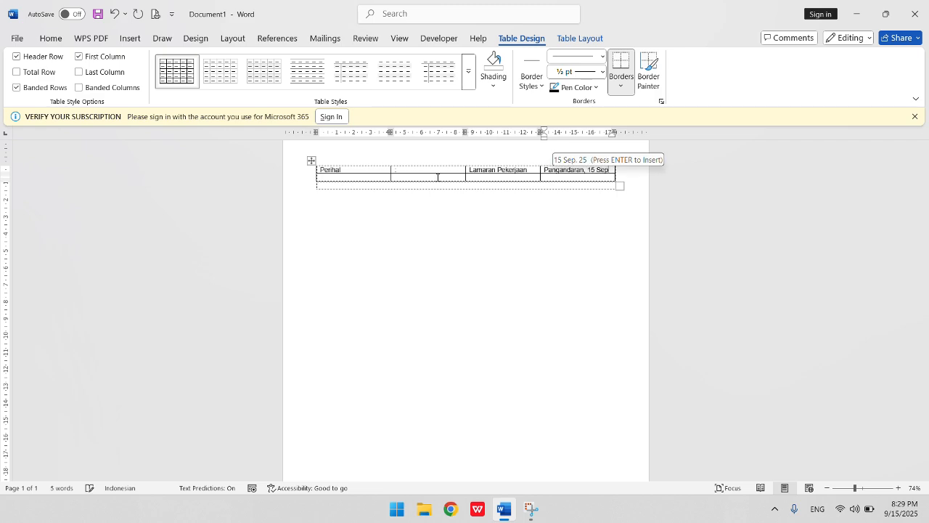
pyautogui.write('tember')
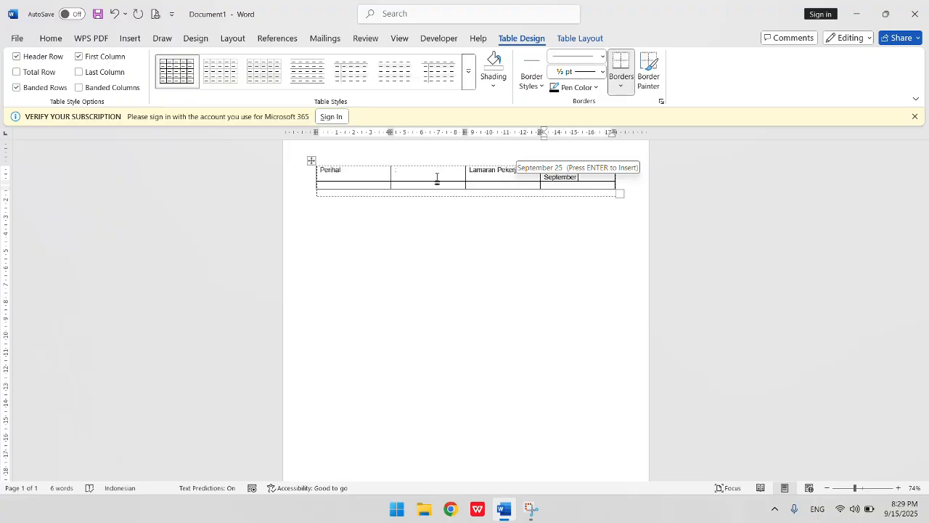
pyautogui.write(' 2025')
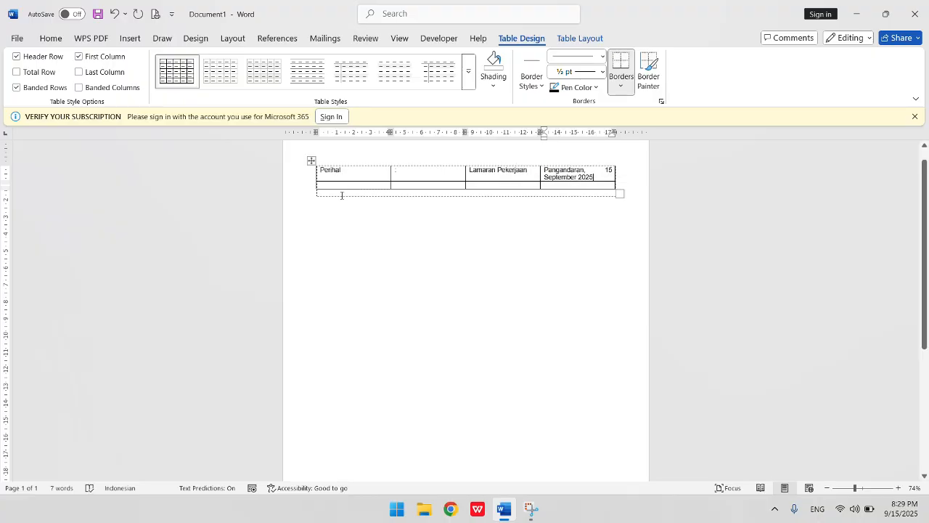
# - Fill the second row with Lampiran, a colon, and 1 ( Satu ) berkas in the first three cells
pyautogui.click(349, 185)
pyautogui.write('Lampiran')
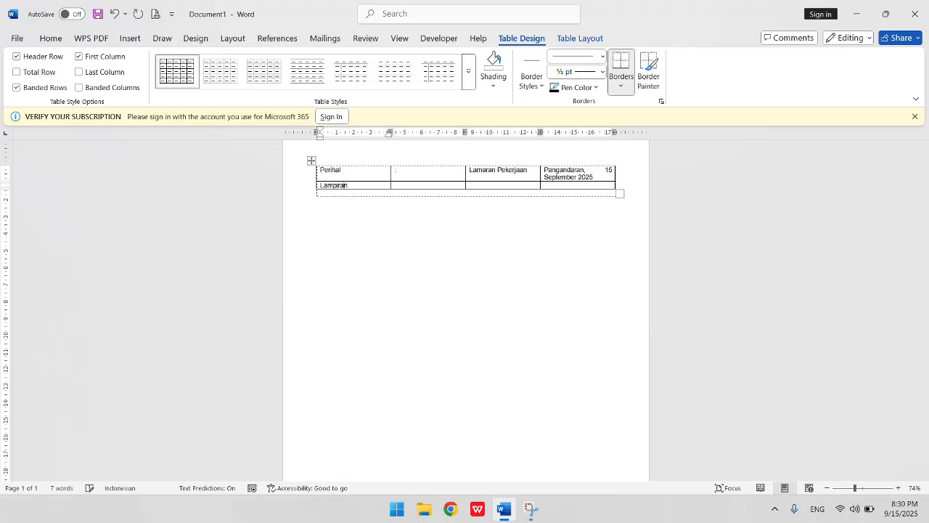
pyautogui.press('Tab')
pyautogui.write(':')
pyautogui.press('Tab')
pyautogui.write('1 (')
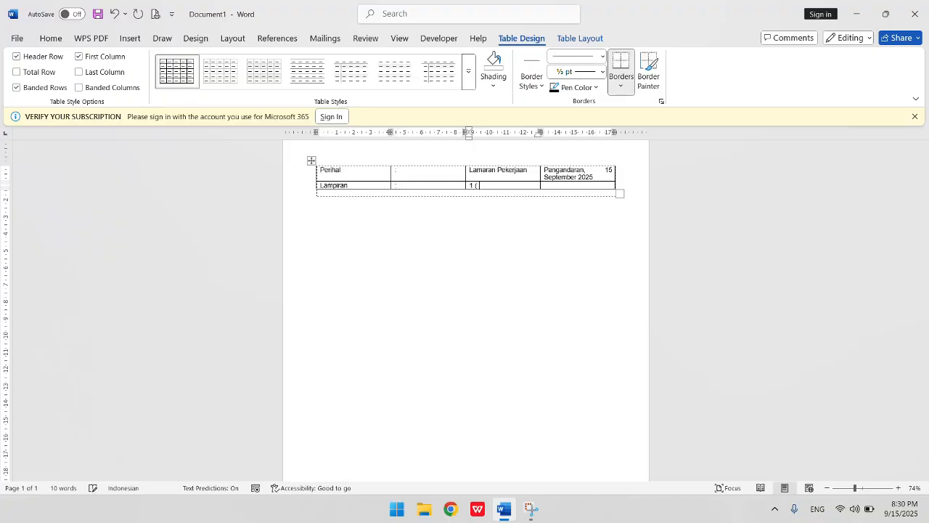
pyautogui.write('Satu ) berkas')
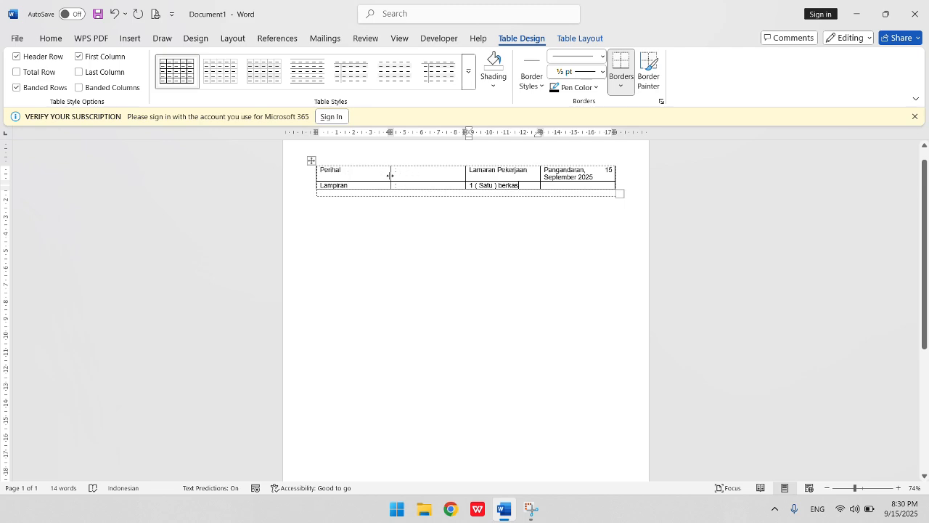
# - Resize the table columns, narrowing the label and colon columns and widening the date column
pyautogui.moveTo(389, 175); pyautogui.dragTo(358, 177)
pyautogui.moveTo(465, 171); pyautogui.dragTo(367, 176)
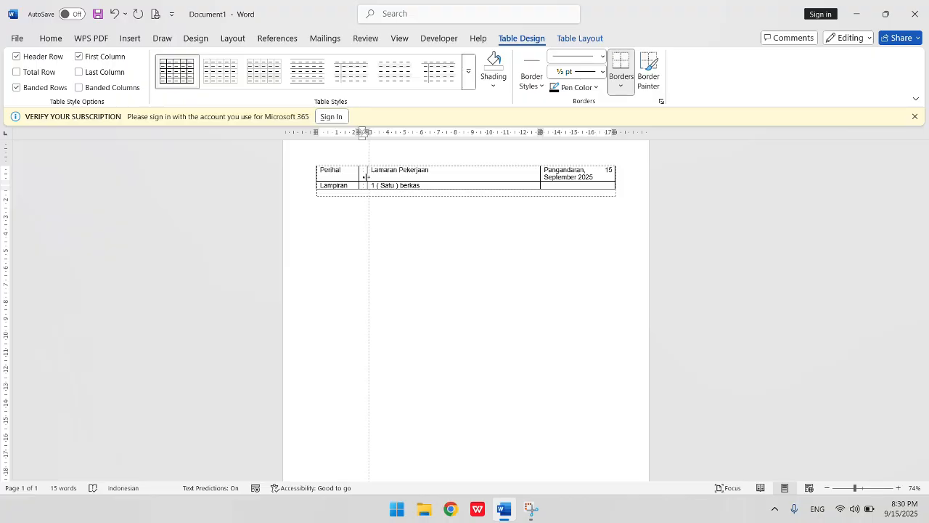
pyautogui.moveTo(366, 177); pyautogui.dragTo(369, 177)
pyautogui.moveTo(539, 173); pyautogui.dragTo(490, 178)
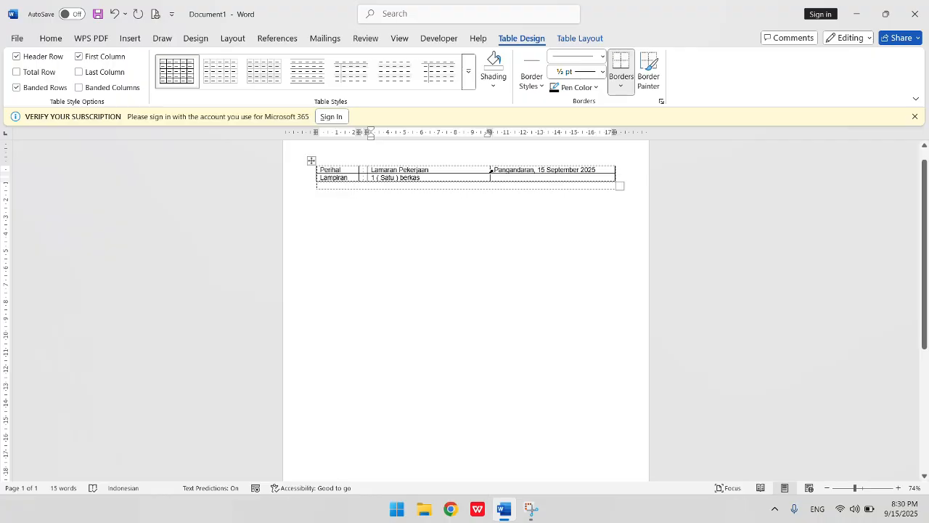
# - Right-align the date text in the fourth column of the table
pyautogui.click(491, 170)
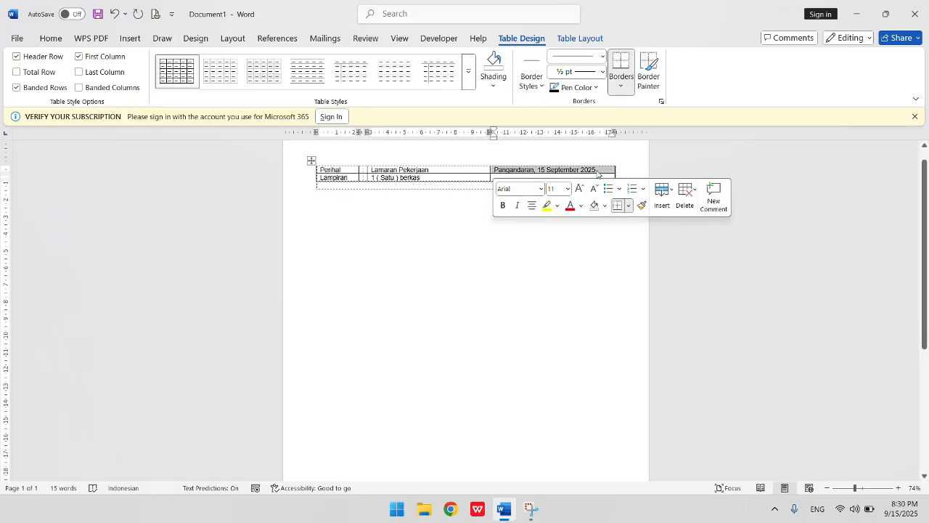
pyautogui.click(473, 171)
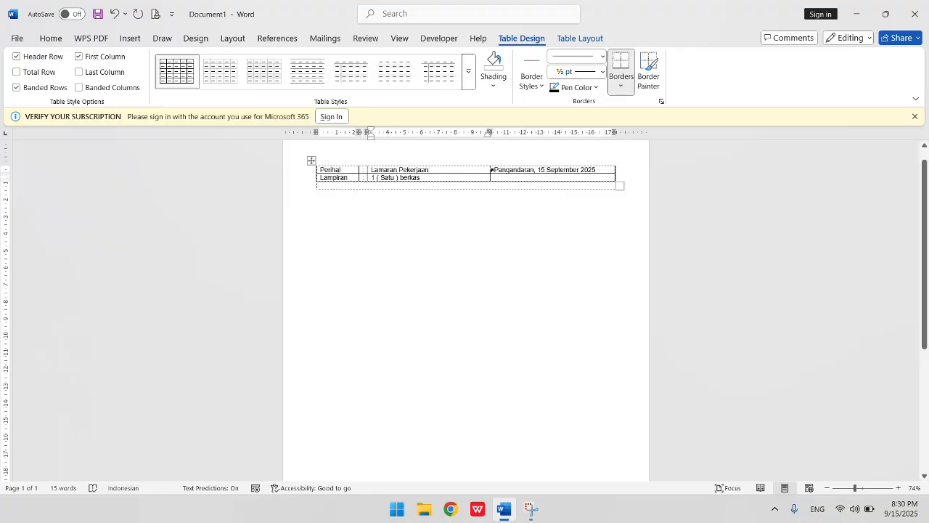
pyautogui.click(491, 169)
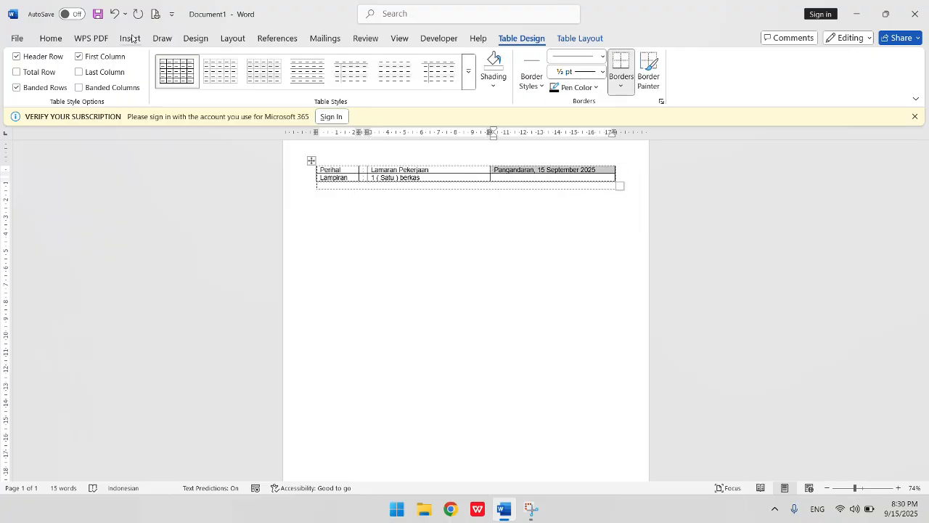
pyautogui.click(50, 38)
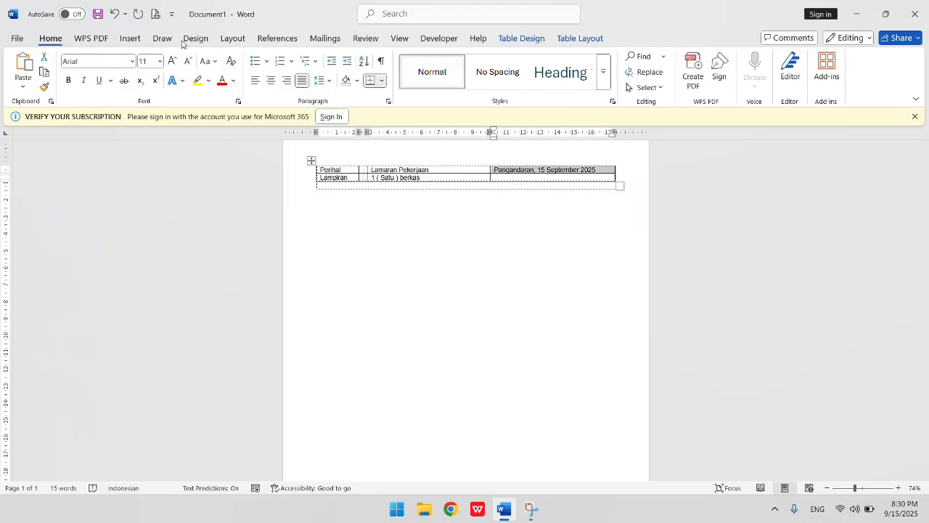
pyautogui.click(289, 81)
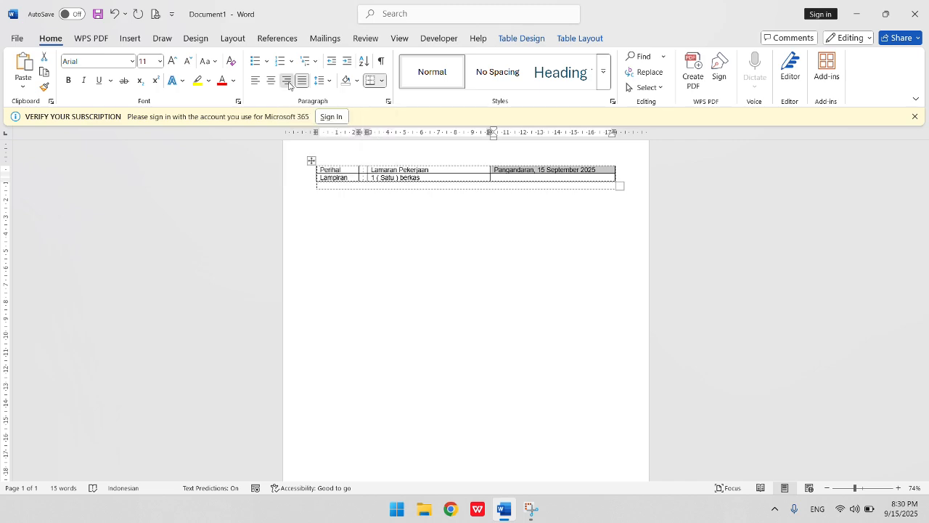
pyautogui.click(508, 174)
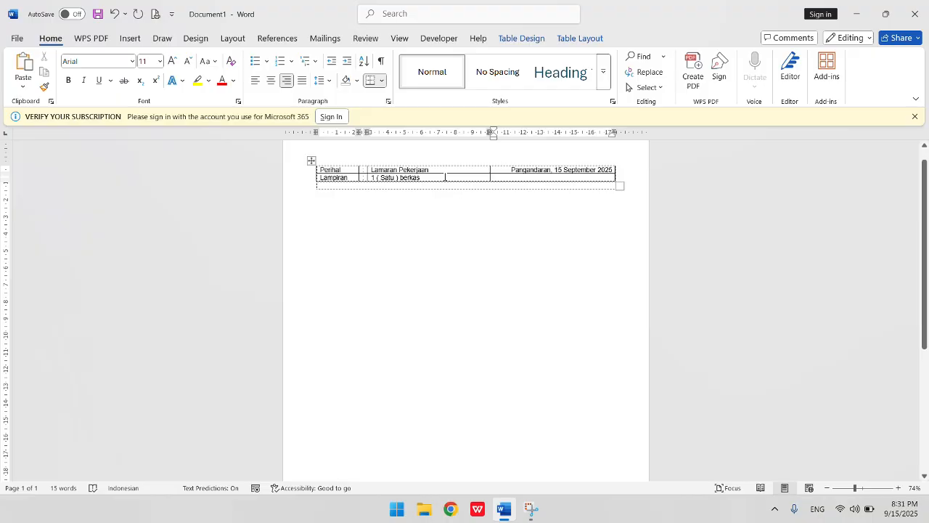
# - Remove all borders from the whole table, checking the page in print preview before and after
pyautogui.hotkey('ctrl', 'p')
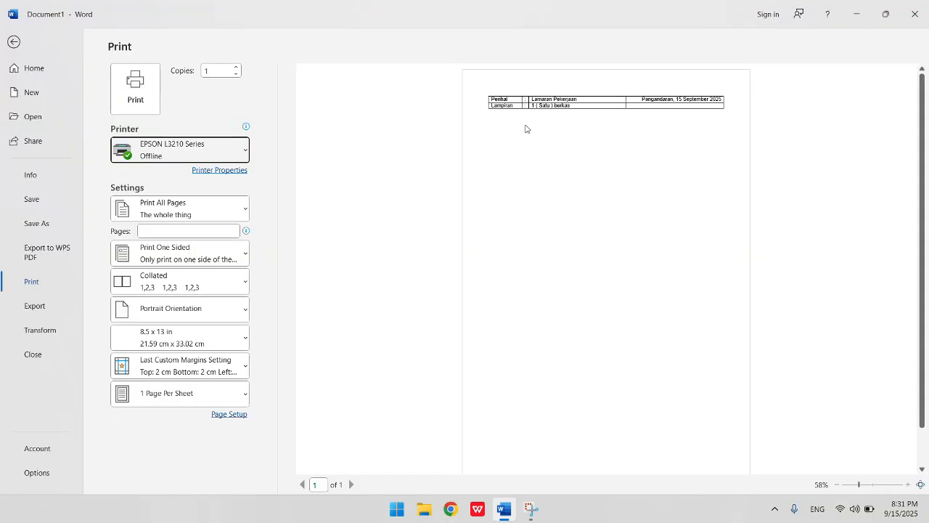
pyautogui.click(14, 43)
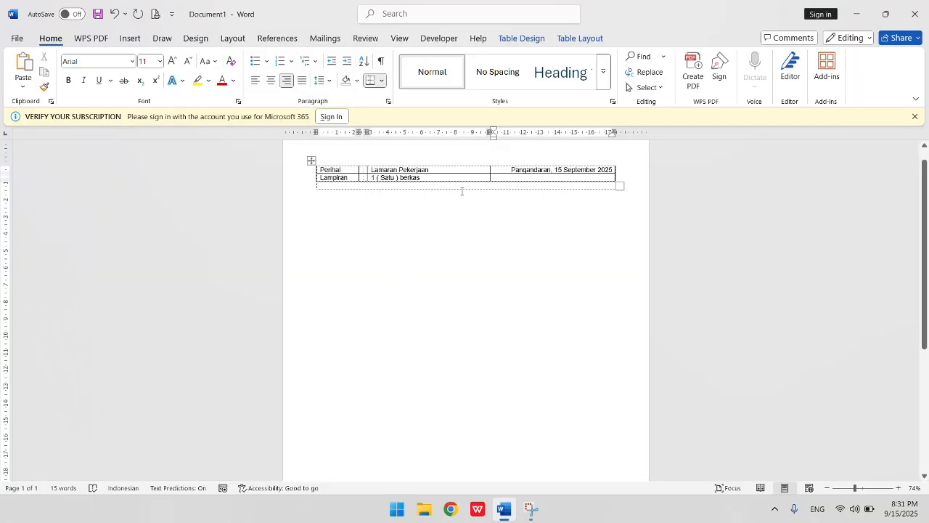
pyautogui.click(312, 161)
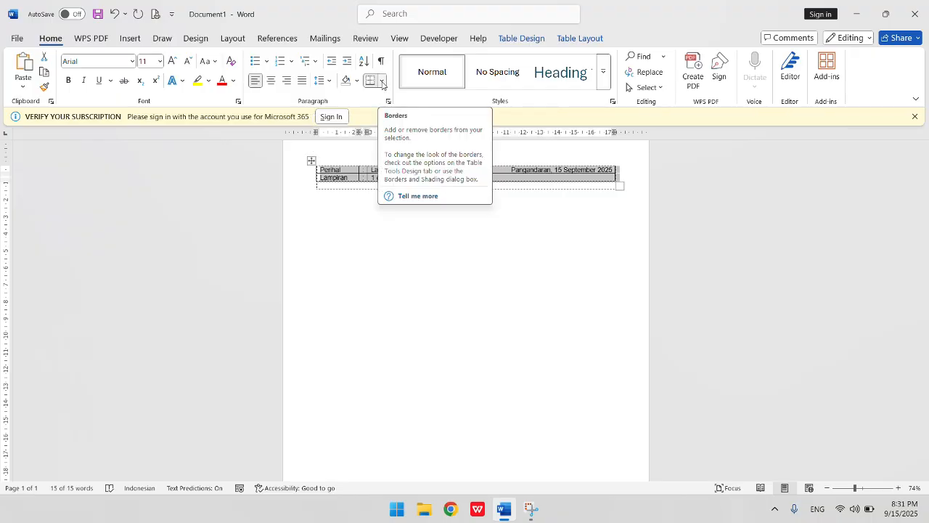
pyautogui.click(383, 83)
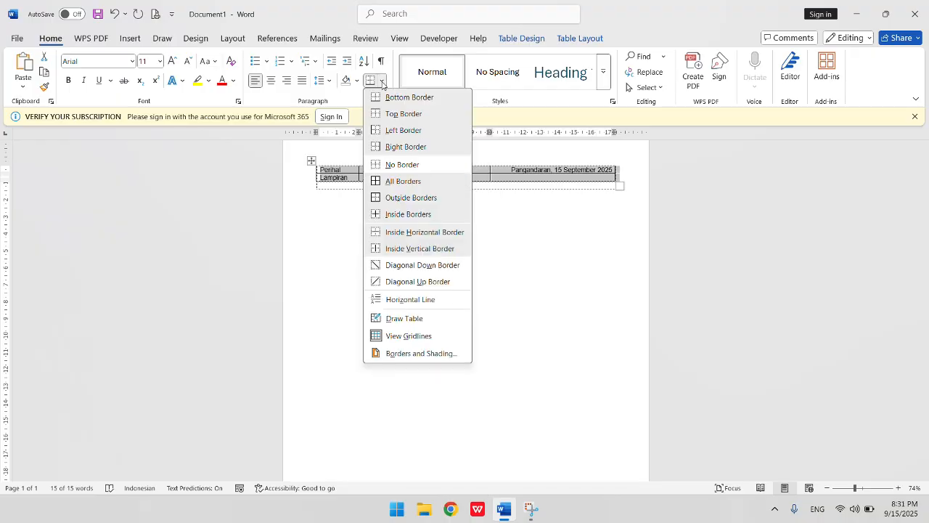
pyautogui.click(388, 165)
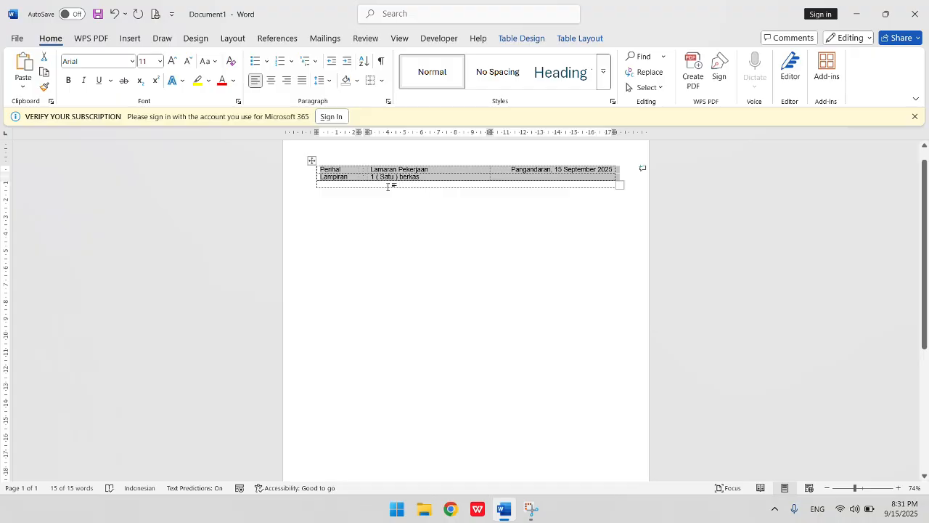
pyautogui.click(549, 203)
pyautogui.hotkey('ctrl', 'p')
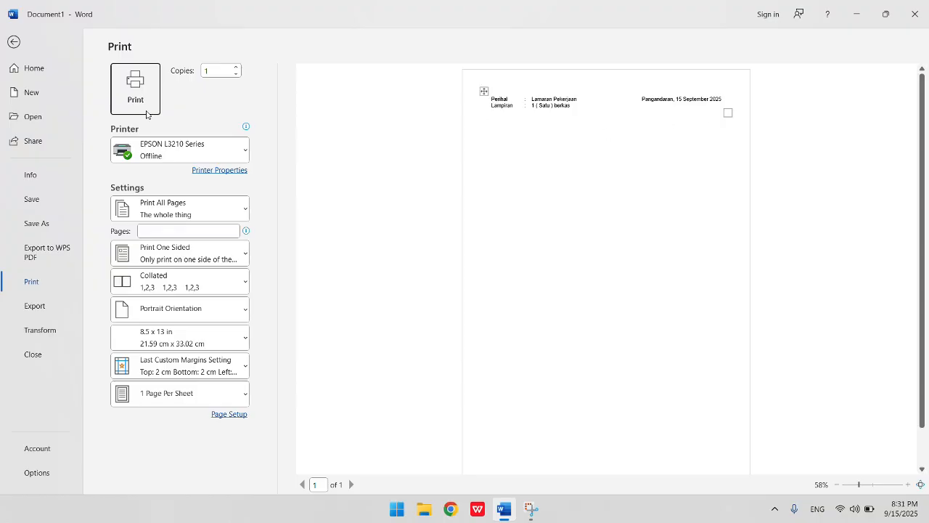
pyautogui.click(13, 43)
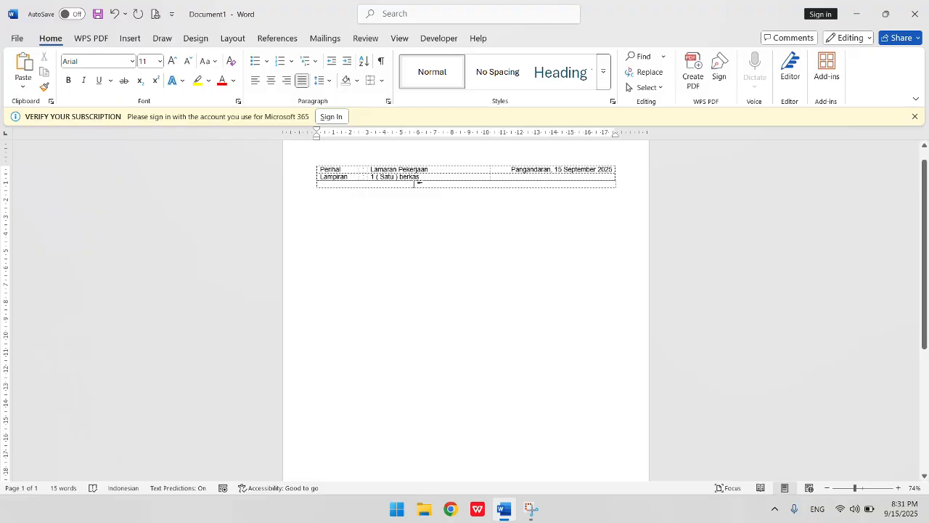
# - Add a new line below the heading rows and type Kepada Yth
pyautogui.press('Tab')
pyautogui.press('Tab')
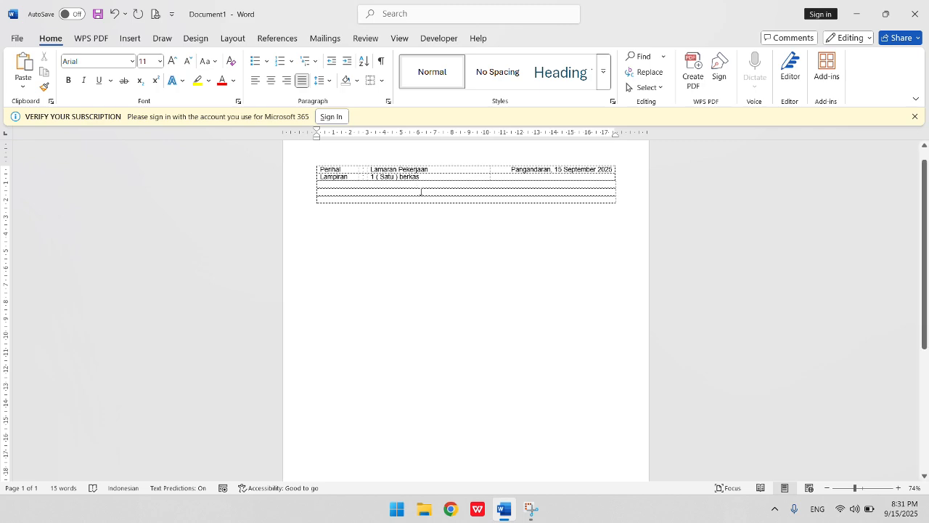
pyautogui.write('K')
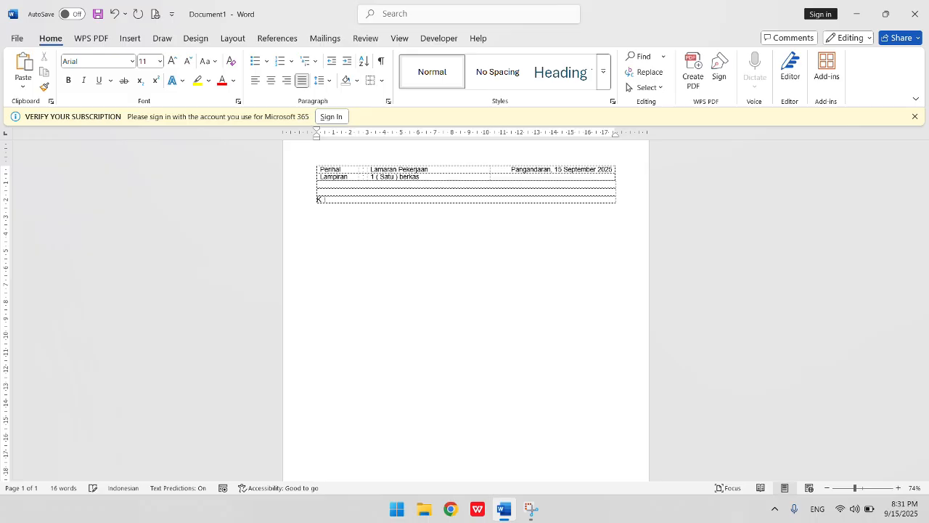
pyautogui.write('Kepada Yth.')
pyautogui.press('Return')
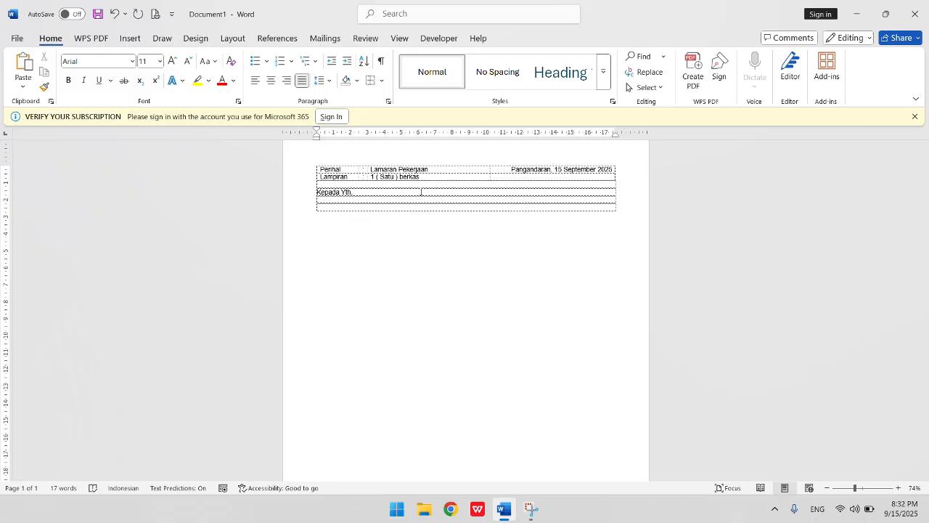
# - Type the recipient lines Manajer PT.Maju Jaya and the company's street address in Yogyakarta, followed by a blank line
pyautogui.write('Manajer PT.Maju Jaya')
pyautogui.press('Return')
pyautogui.write('Jl.')
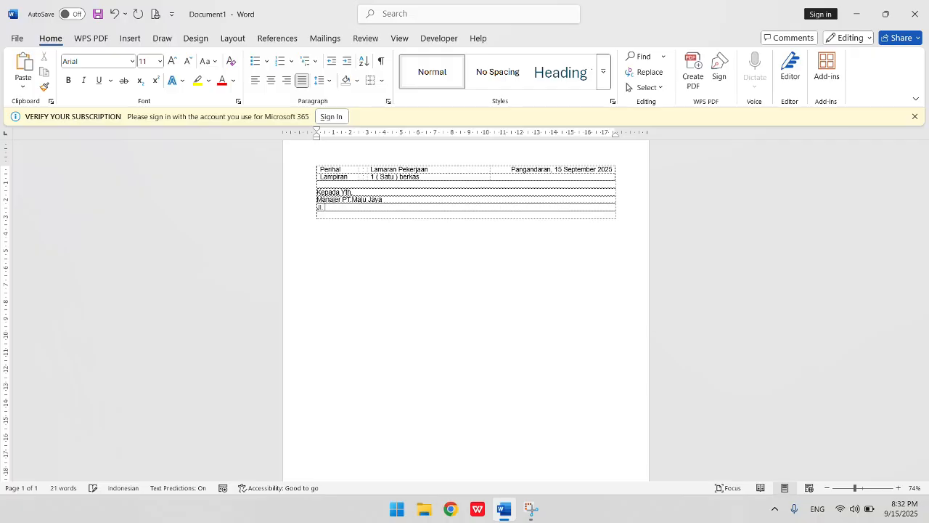
pyautogui.write(' Warja Wiri No. 05 , Yogyakarta')
pyautogui.press('Return')
pyautogui.press('Return')
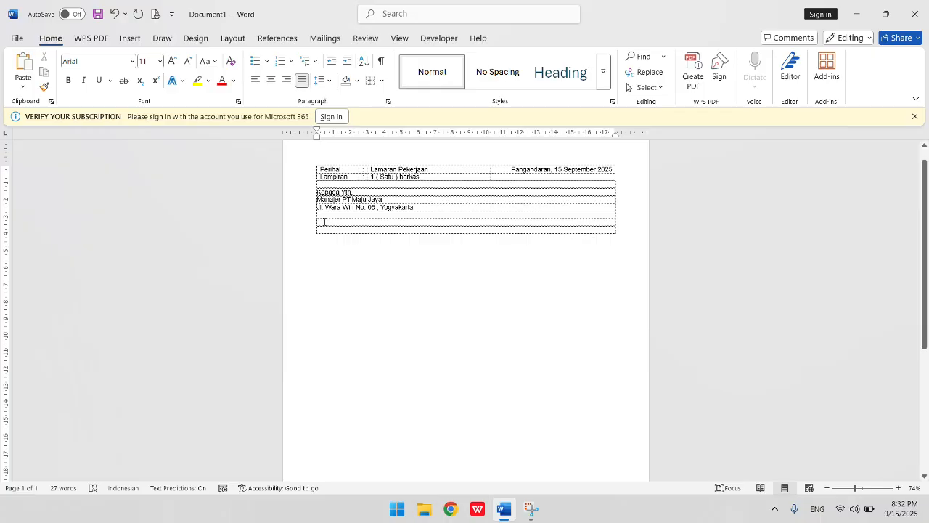
# - Type the salutation Dengan hormat, followed by a blank line
pyautogui.write('Dengan')
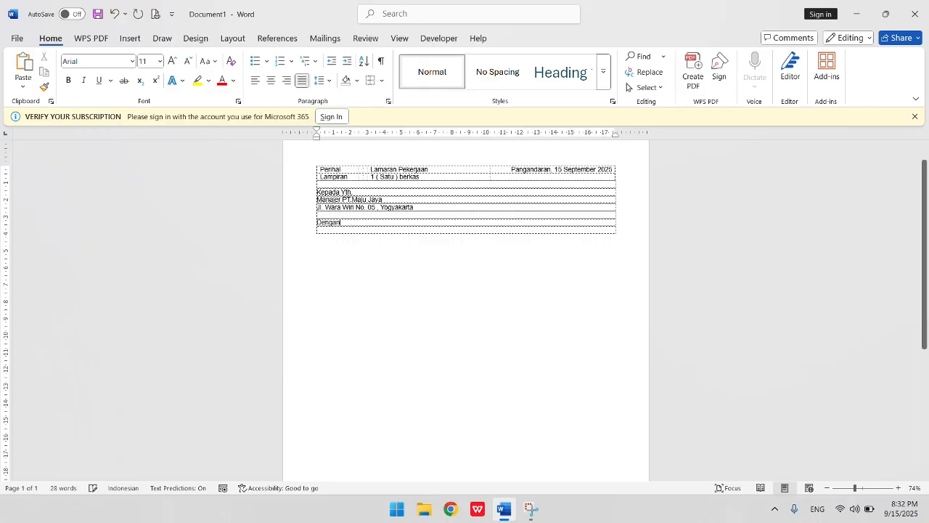
pyautogui.write(' hormat')
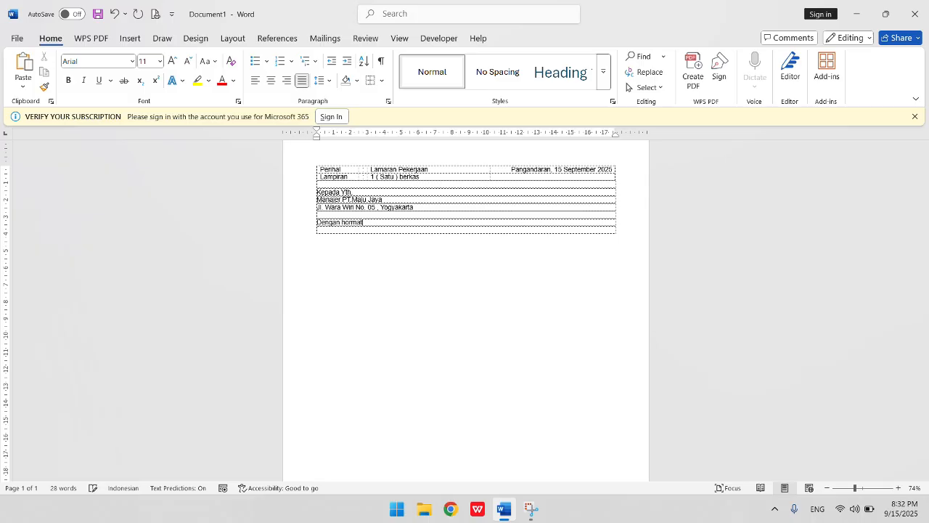
pyautogui.write(',')
pyautogui.press('Return')
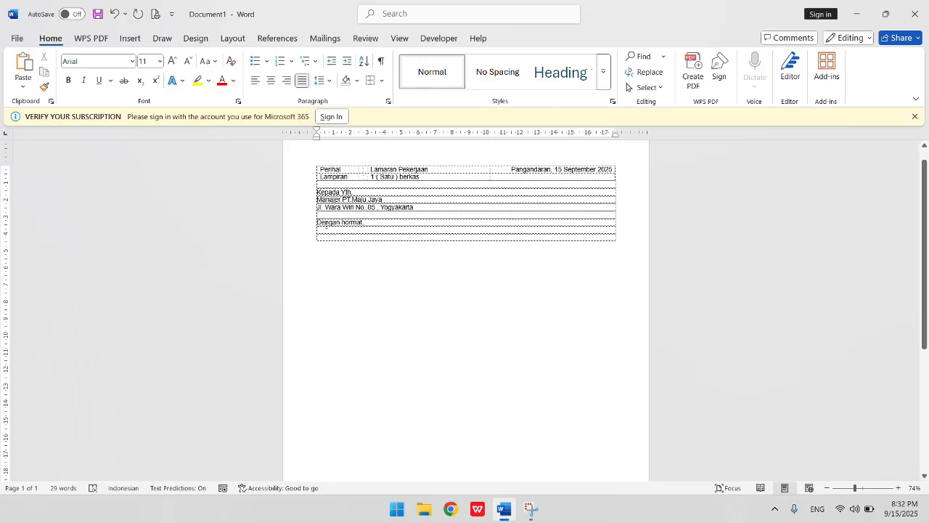
pyautogui.press('Return')
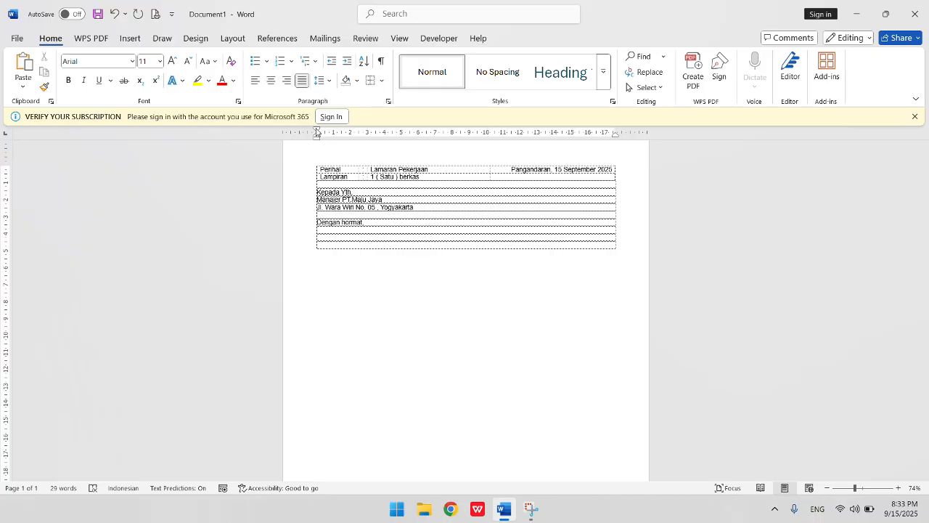
# - Set a first-line indent of about 1.5 cm and type Berdasarkan informasi iklan lowongan yang Bapak/Ibu terbitkan dalam media koran PT. Maju Jaya
pyautogui.moveTo(317, 131); pyautogui.dragTo(342, 134)
pyautogui.moveTo(342, 135); pyautogui.dragTo(342, 134)
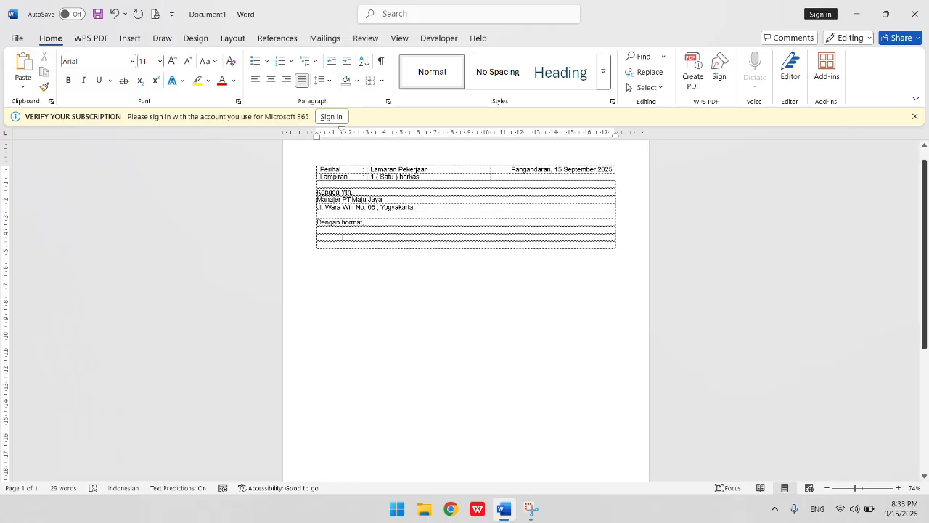
pyautogui.write('Berdasarkan informasi iklan lowongan y')
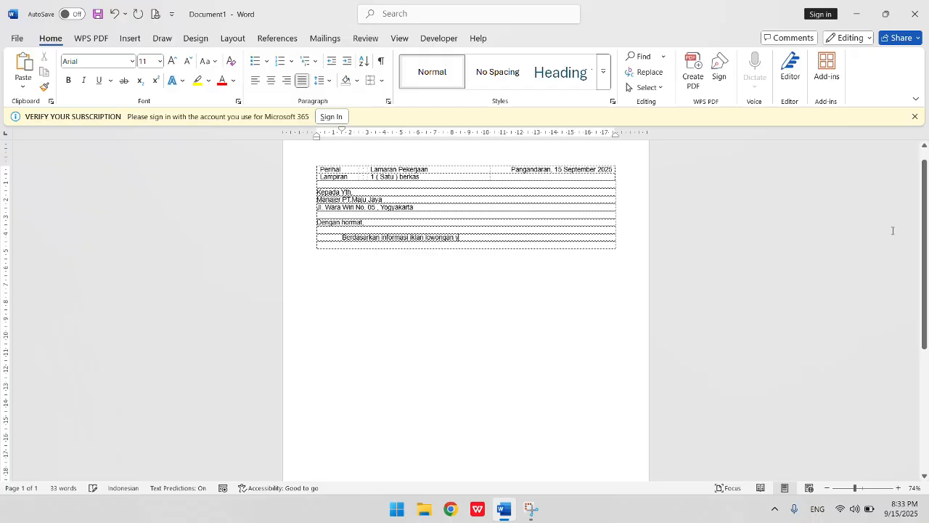
pyautogui.write('ang')
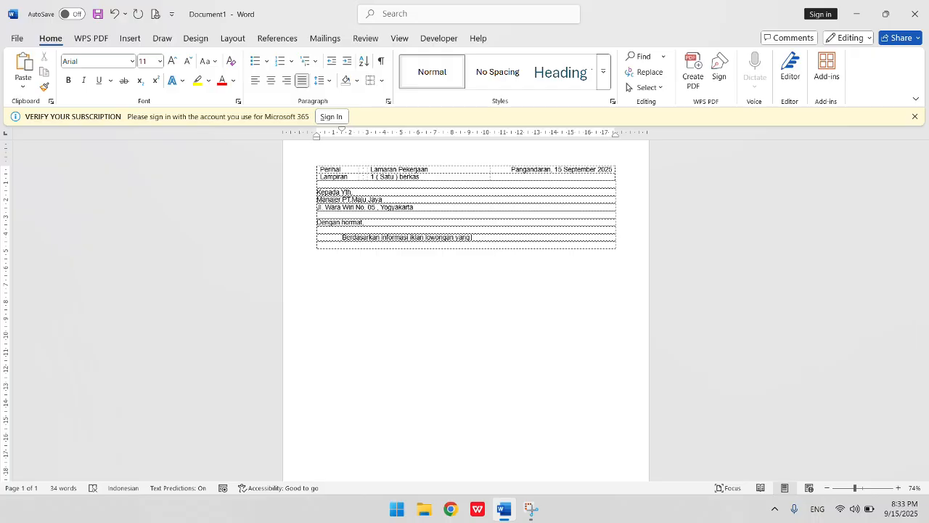
pyautogui.write('pak/Ibu muat')
pyautogui.hotkey('ctrl', 'BackSpace')
pyautogui.write('terbitkan dalam media')
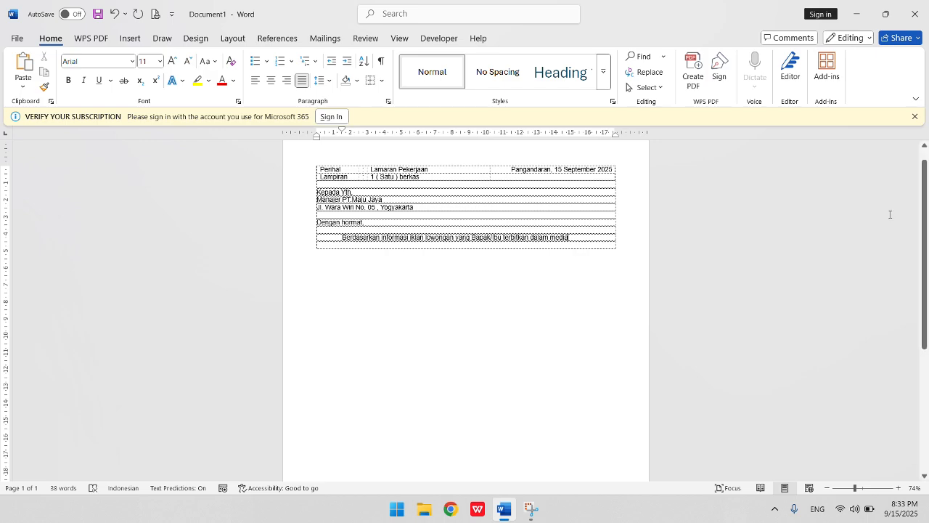
pyautogui.write(' ko')
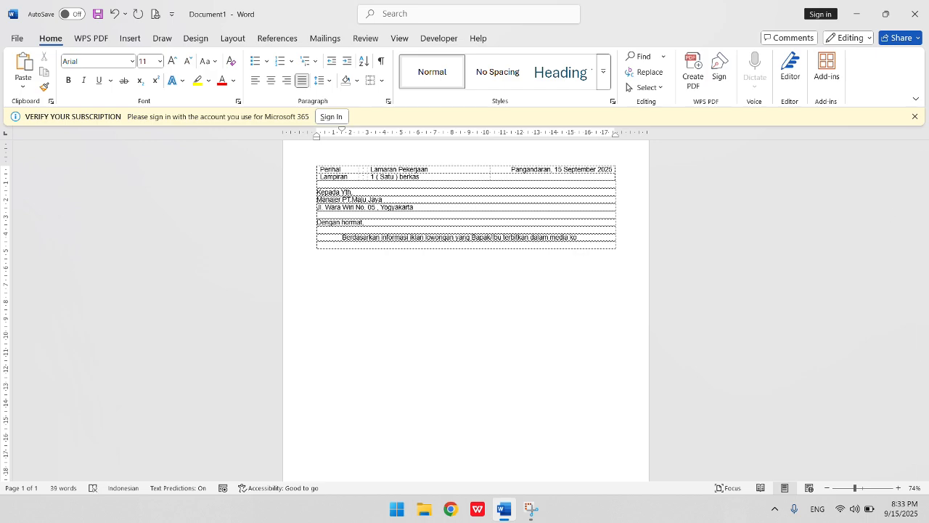
pyautogui.write('ran pt')
pyautogui.press('BackSpace')
pyautogui.write('PT. Maju Java')
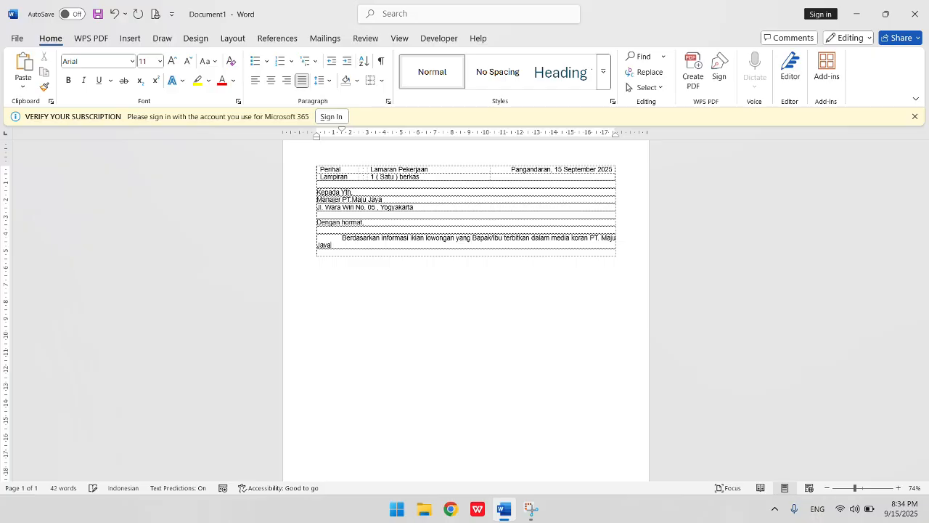
# - Continue the paragraph with tanggal 05 September 2025, saya yang bertanda tangan di bawah ini : and start a new line
pyautogui.write('tanggal 05 September')
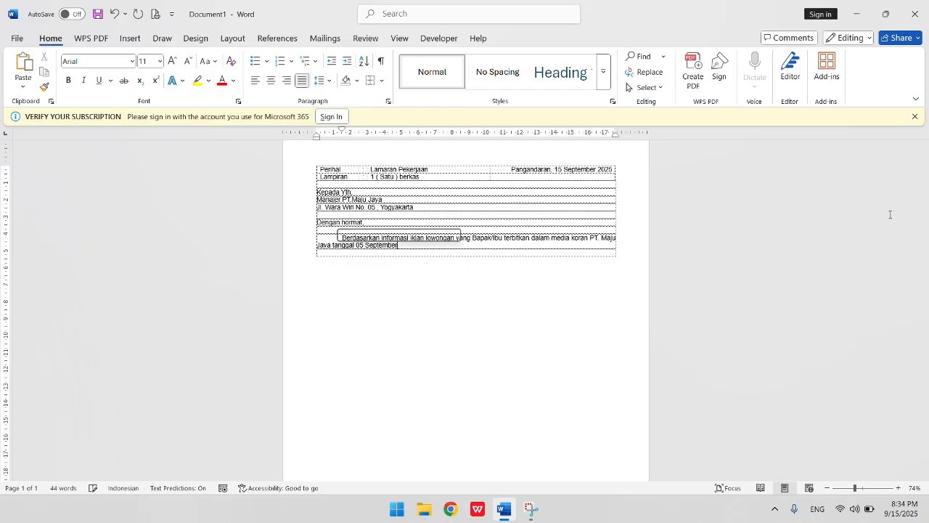
pyautogui.write(' 2025')
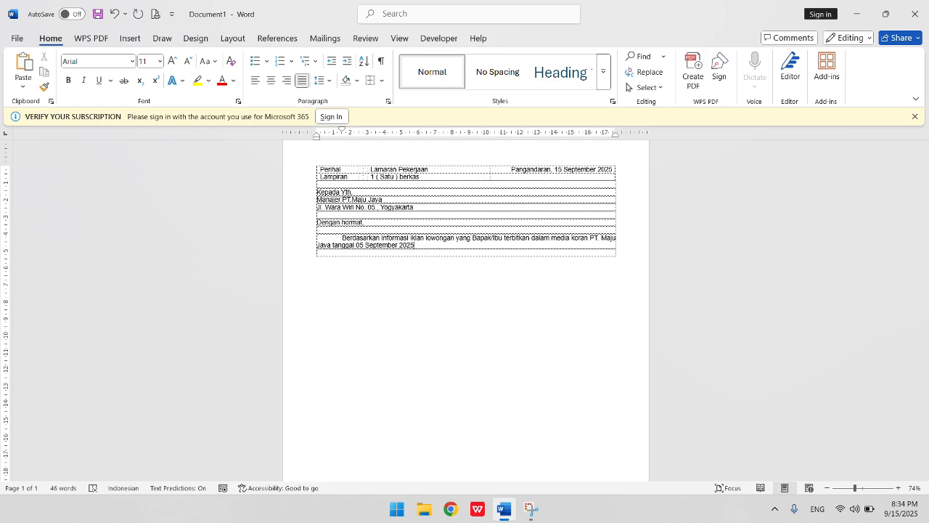
pyautogui.write(', saya yang bertanda tangan di bawah ini')
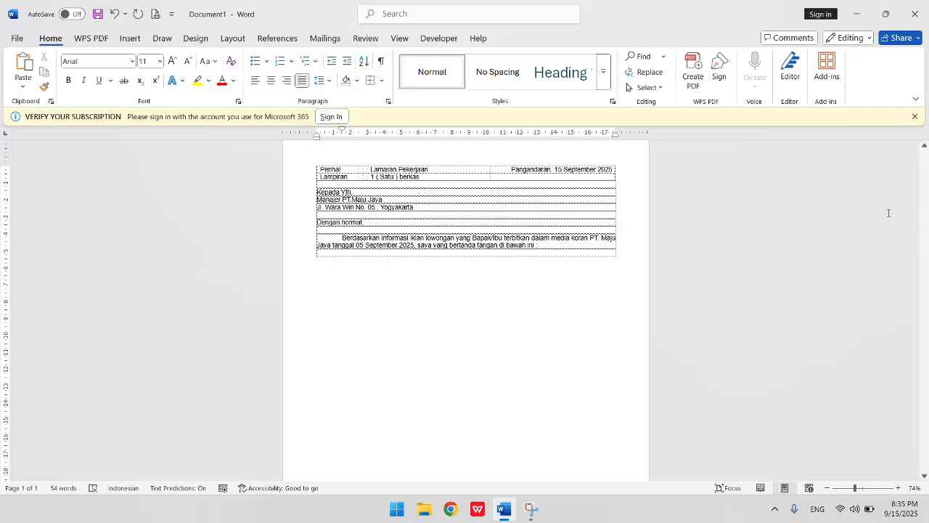
pyautogui.press('Return')
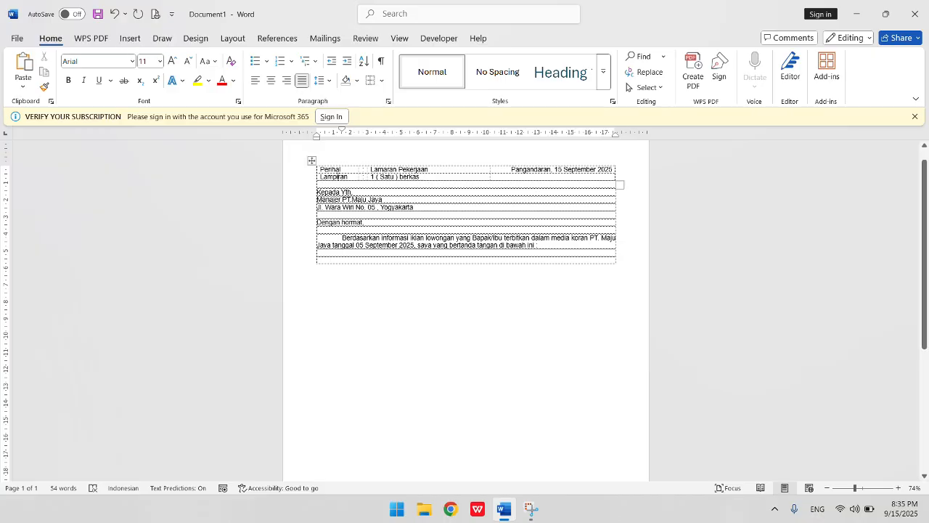
# - Insert a table of three columns and three rows on the new line below the opening paragraph
pyautogui.click(311, 161)
pyautogui.click(358, 254)
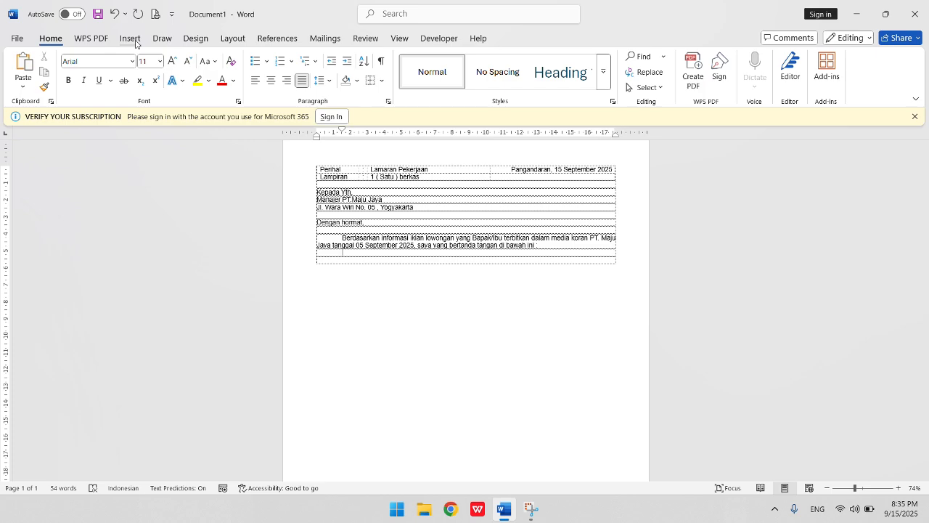
pyautogui.click(130, 39)
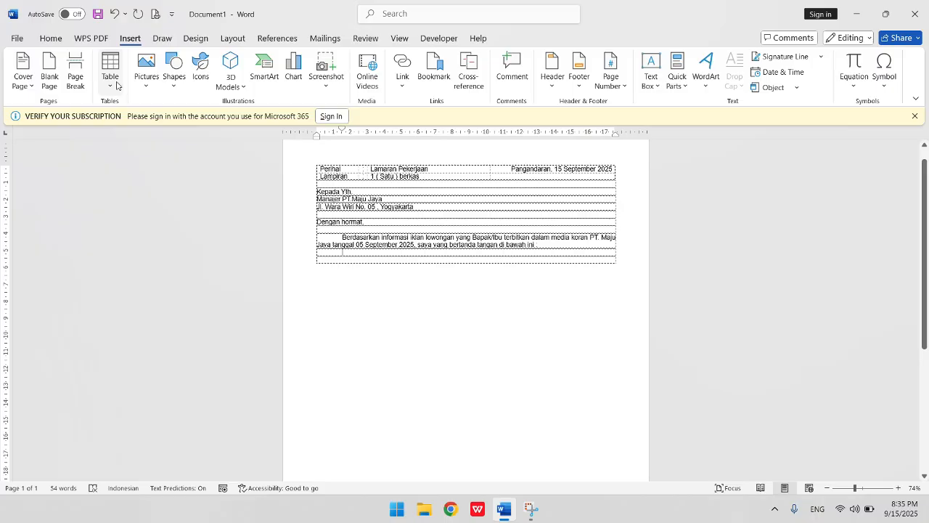
pyautogui.click(116, 86)
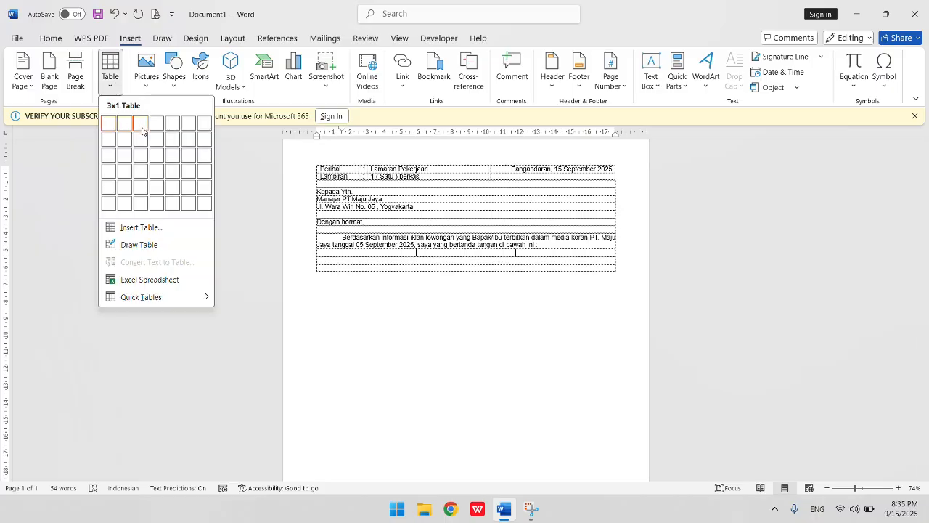
pyautogui.click(141, 161)
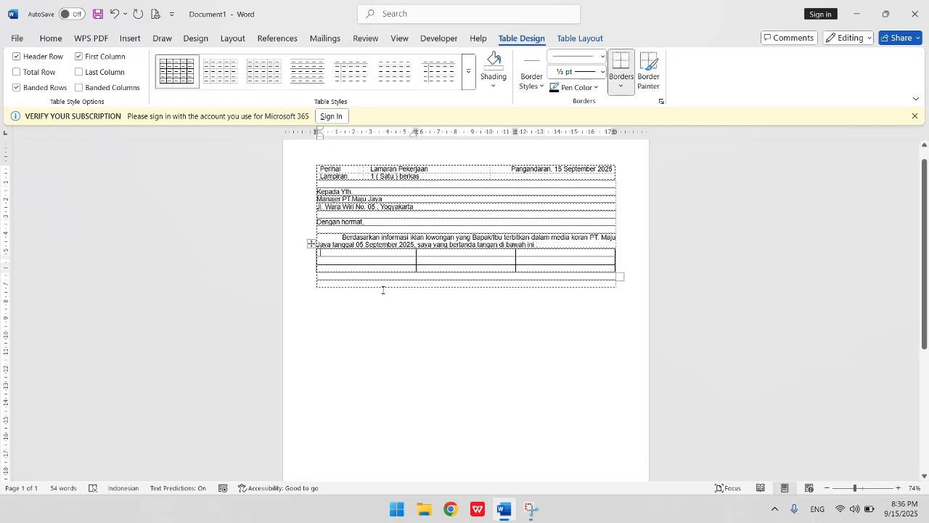
# - Fill the table's first row with Nama, a colon, and the applicant's full name
pyautogui.write('Nama')
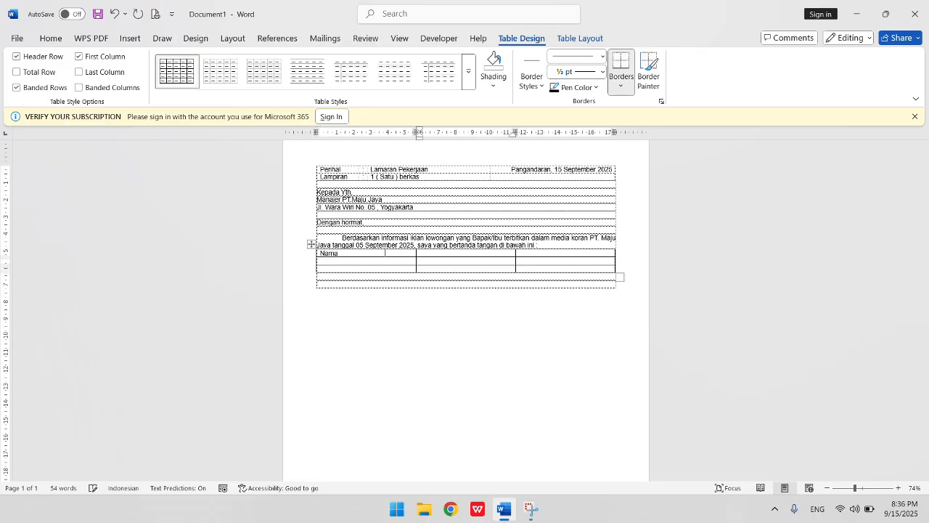
pyautogui.write(':')
pyautogui.press('Tab')
# - Fill the second row with Tempat dan Tanggal Lahir, a colon, and the applicant's birthplace and date of birth
pyautogui.press('Left')
pyautogui.press('Left')
pyautogui.write('Tempat dan')
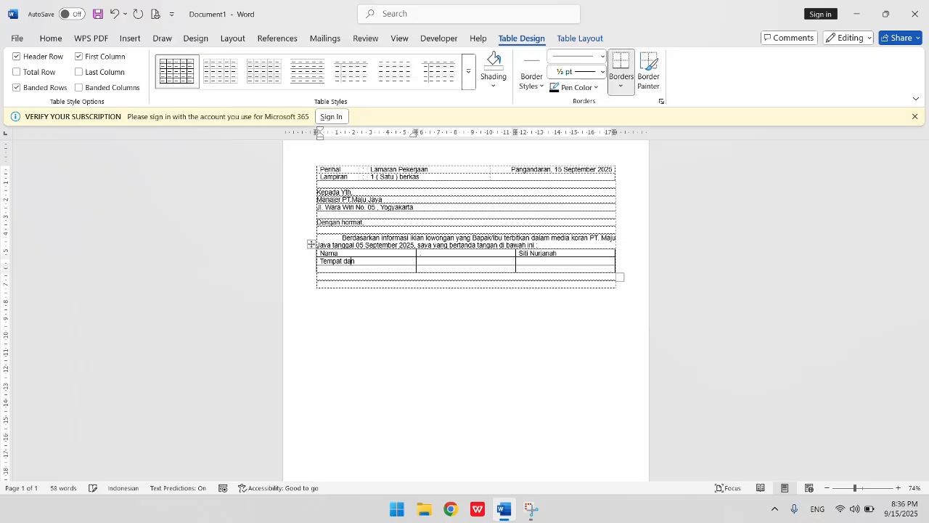
pyautogui.write(' Tanggal Lh')
pyautogui.press('Tab')
pyautogui.write(':')
pyautogui.press('Tab')
pyautogui.write('Gunungk')
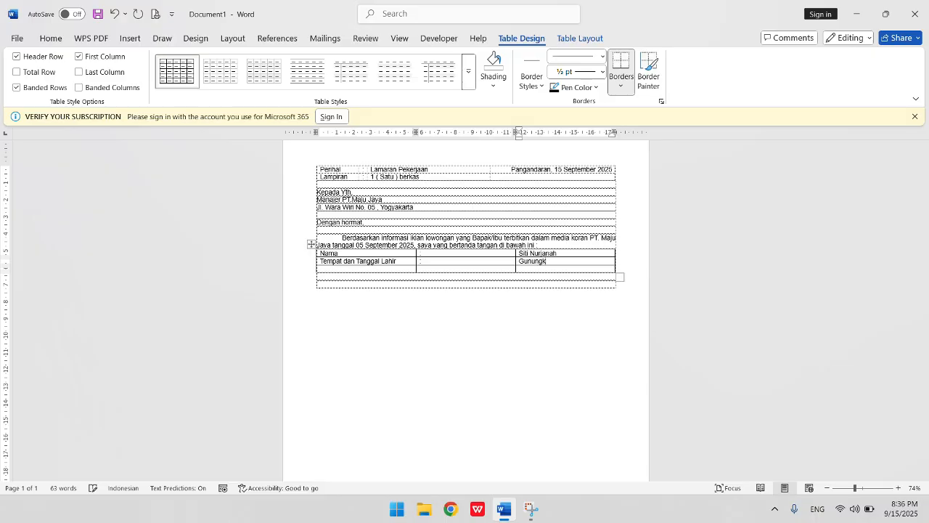
pyautogui.write('idul, 19 Maret 2009')
# - Fill the third row with Alamat, a colon, and the applicant's address
pyautogui.press('Down')
pyautogui.press('Left')
pyautogui.press('Left')
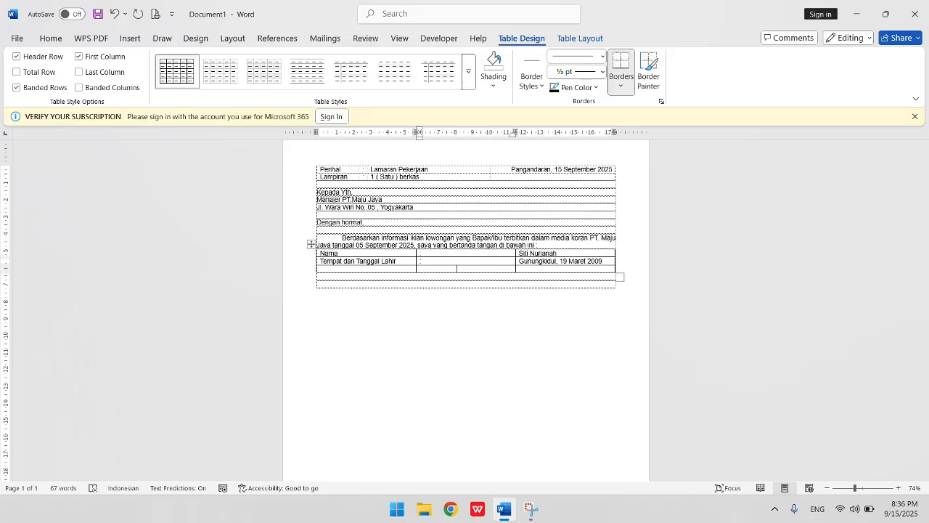
pyautogui.write('Alamat')
pyautogui.press('Tab')
pyautogui.write(':')
pyautogui.press('Tab')
pyautogui.write('Parigi')
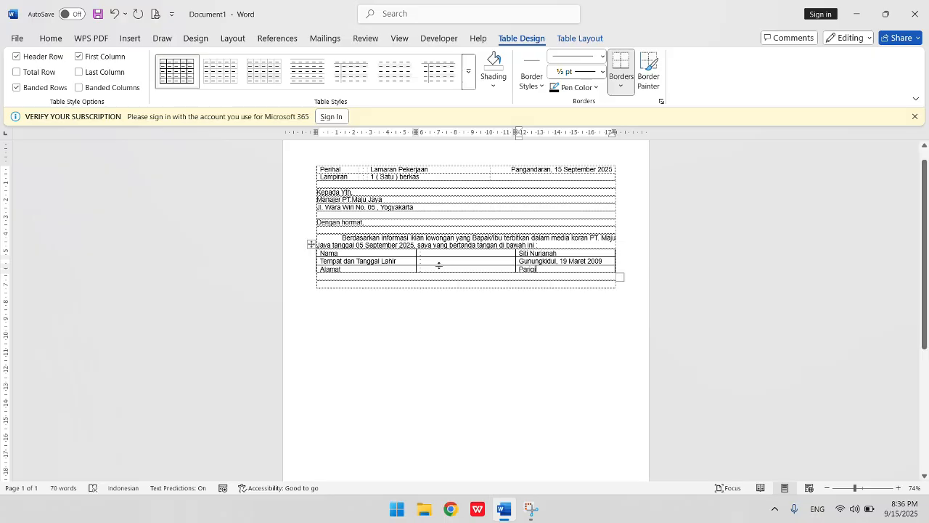
# - Narrow the colon column and move the data table's left edge slightly inward
pyautogui.moveTo(511, 256); pyautogui.dragTo(431, 265)
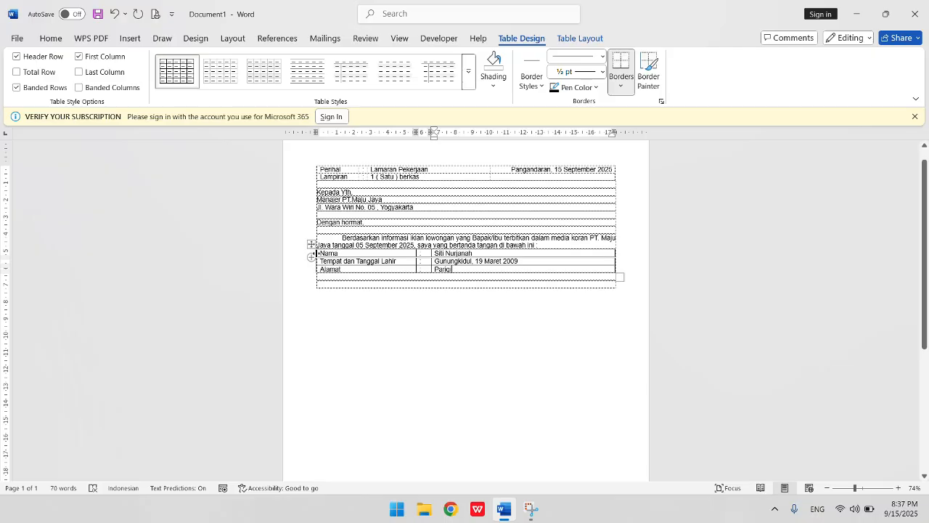
pyautogui.moveTo(317, 260); pyautogui.dragTo(329, 253)
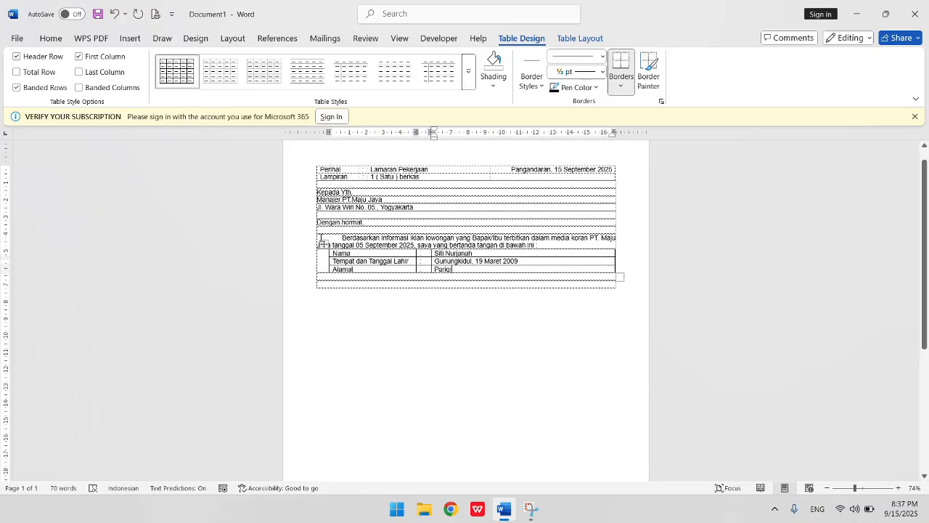
# - Select the whole data table and remove all of its borders
pyautogui.click(324, 244)
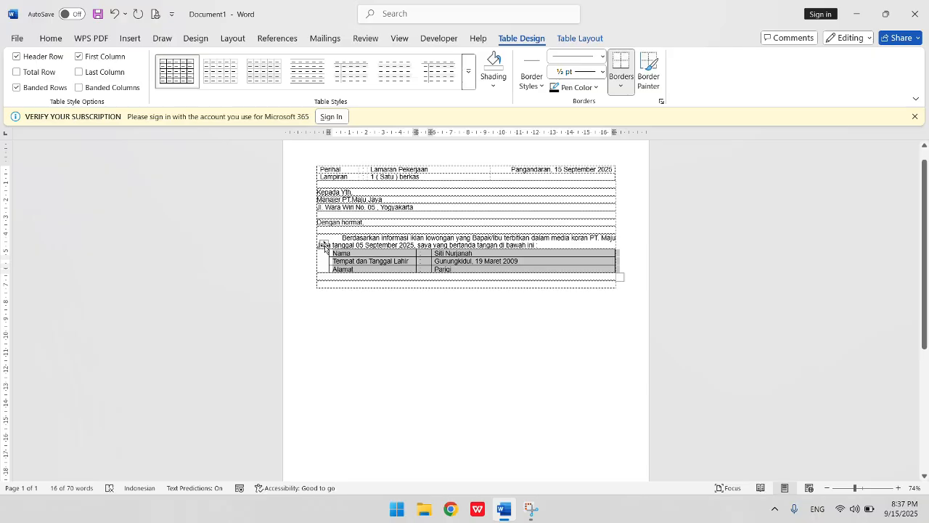
pyautogui.rightClick(323, 246)
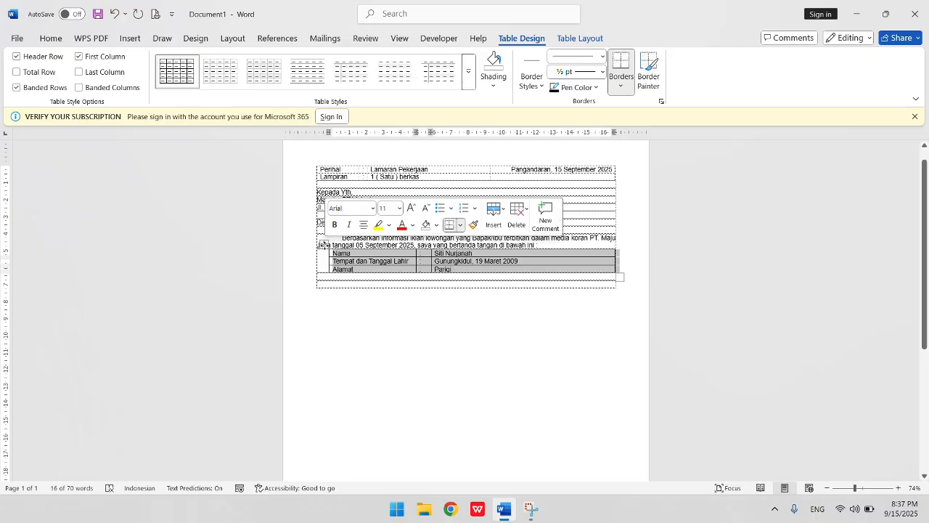
pyautogui.click(460, 225)
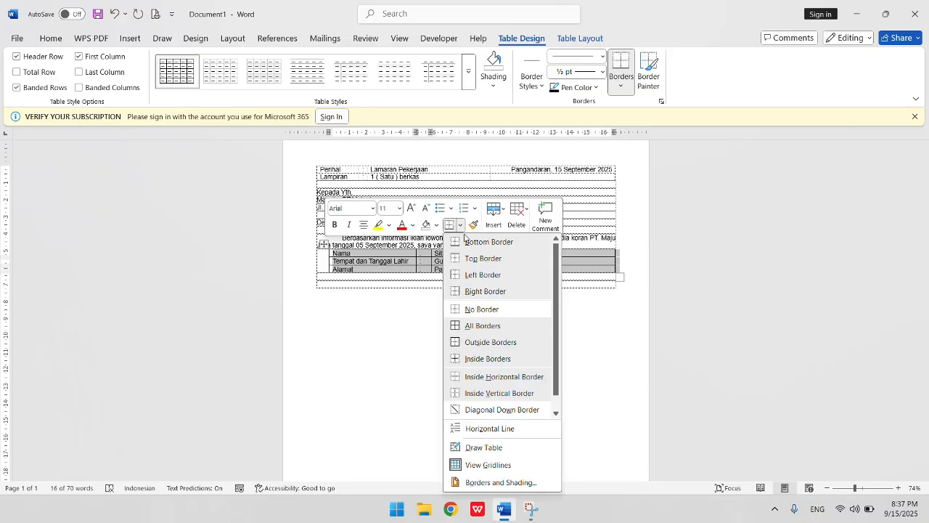
pyautogui.click(475, 310)
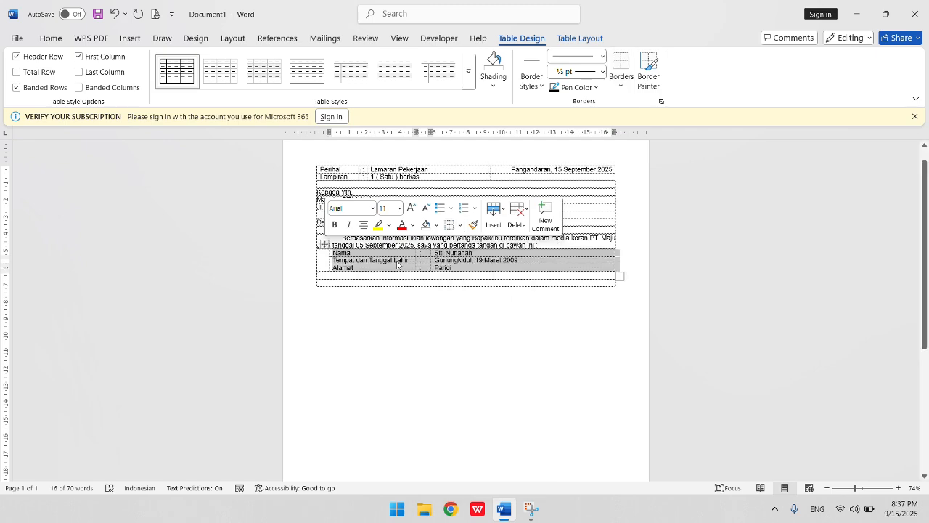
# - Add a new line below the table and type bermaksud untuk melamar posisi Administra
pyautogui.click(568, 244)
pyautogui.press('Return')
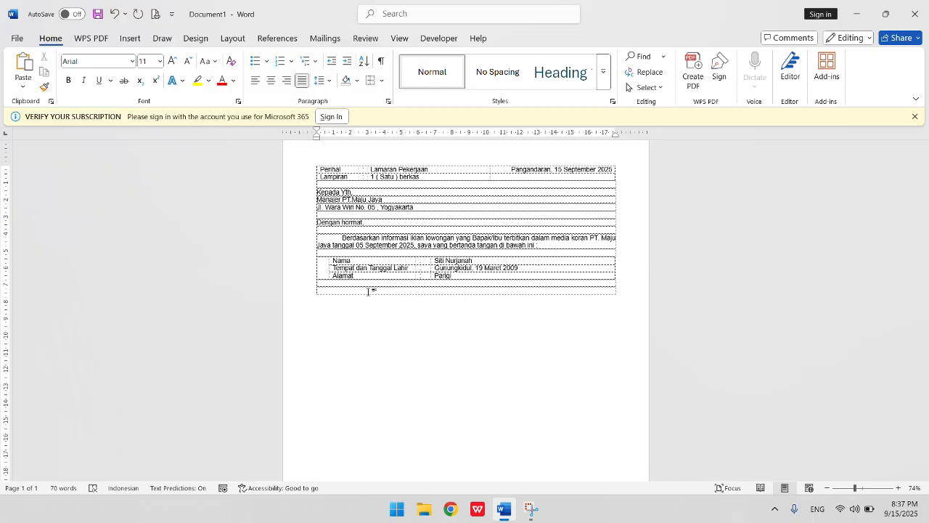
pyautogui.write('bermaksud untuk melamar posis')
pyautogui.press('BackSpace')
pyautogui.write('i Admin')
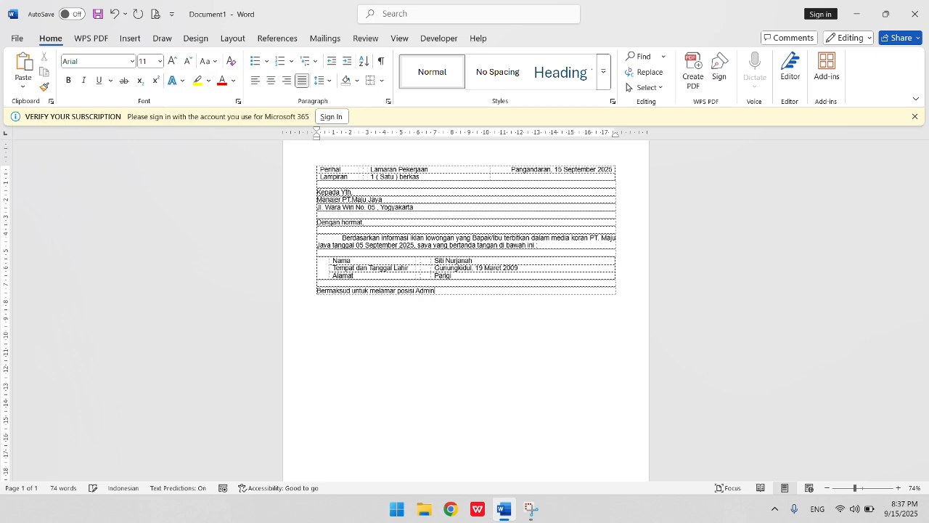
pyautogui.write('istrasi ')
pyautogui.write('_____________________________')
pyautogui.write('.......')
pyautogui.write(' pada P')
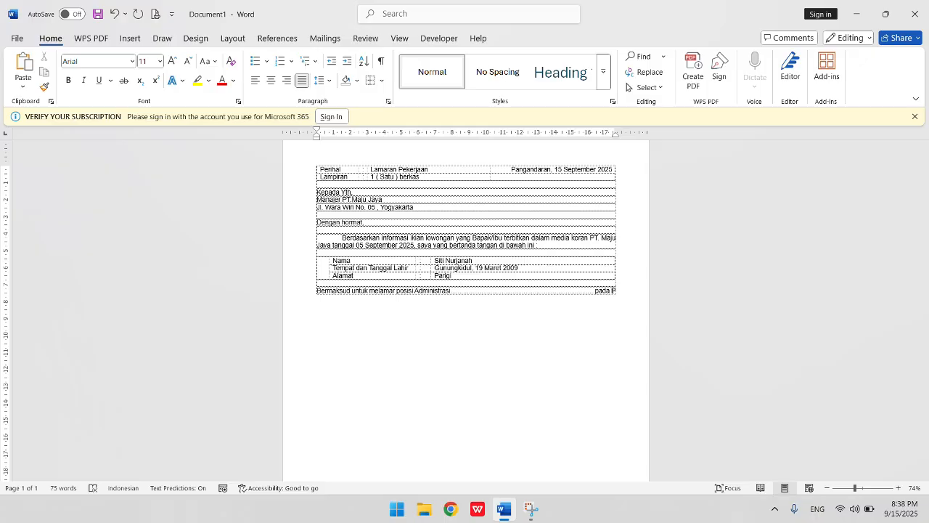
pyautogui.write('T.Ma')
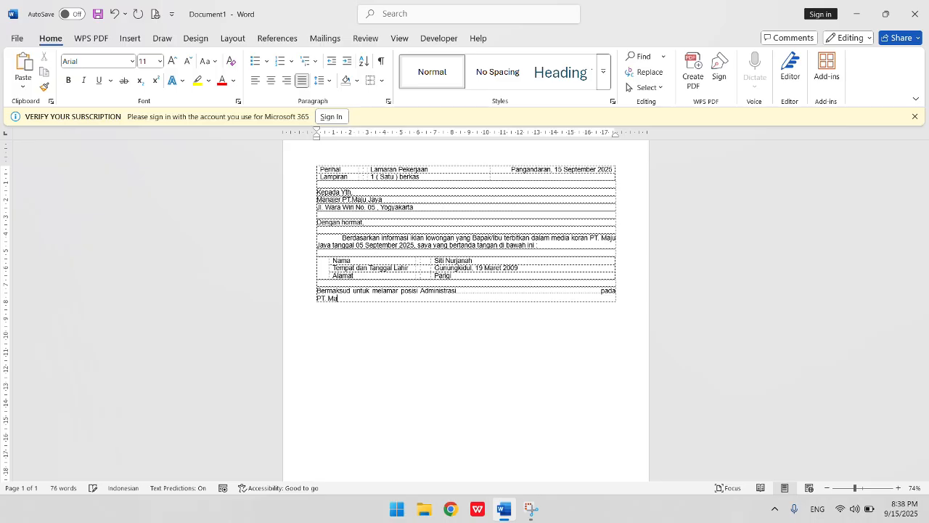
pyautogui.write('ju Jaya.')
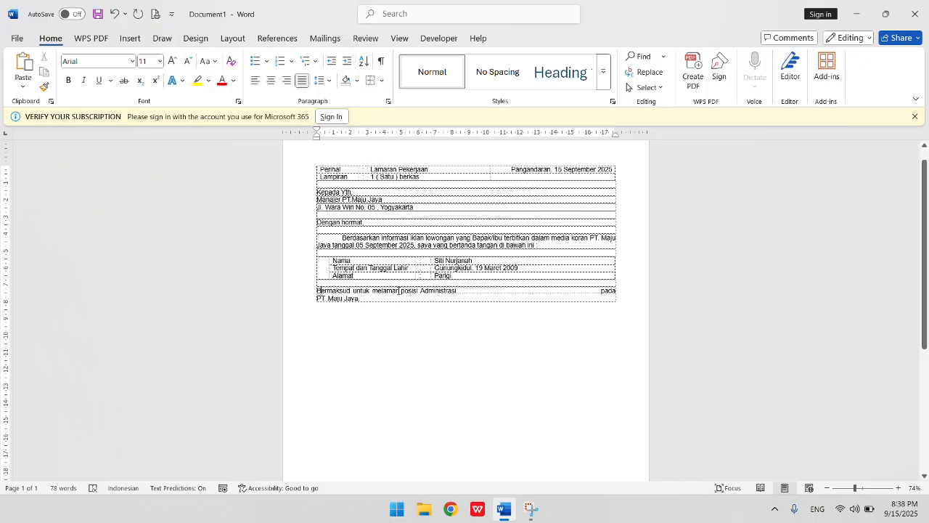
# - Make the first letter of bermaksud lowercase and start a new line after the sentence
pyautogui.press('BackSpace')
pyautogui.write('b')
pyautogui.click(416, 299)
pyautogui.press('Return')
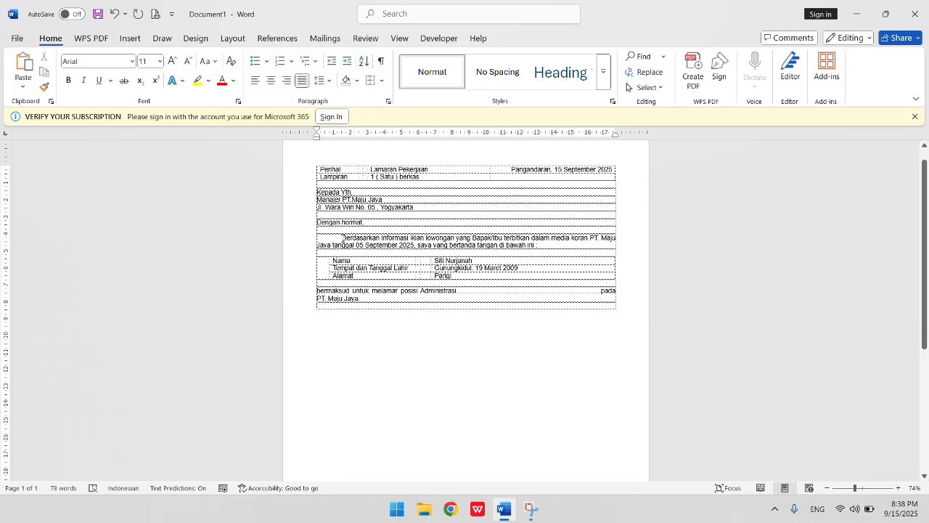
# - Copy the first-line indent formatting of the Berdasarkan paragraph onto the empty line below the sentence with Format Painter
pyautogui.click(343, 238)
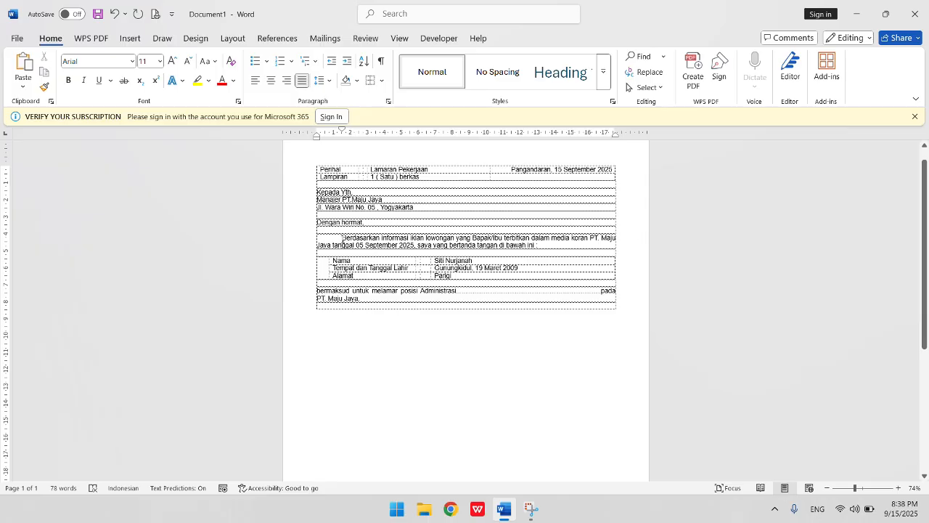
pyautogui.click(44, 88)
pyautogui.click(44, 88)
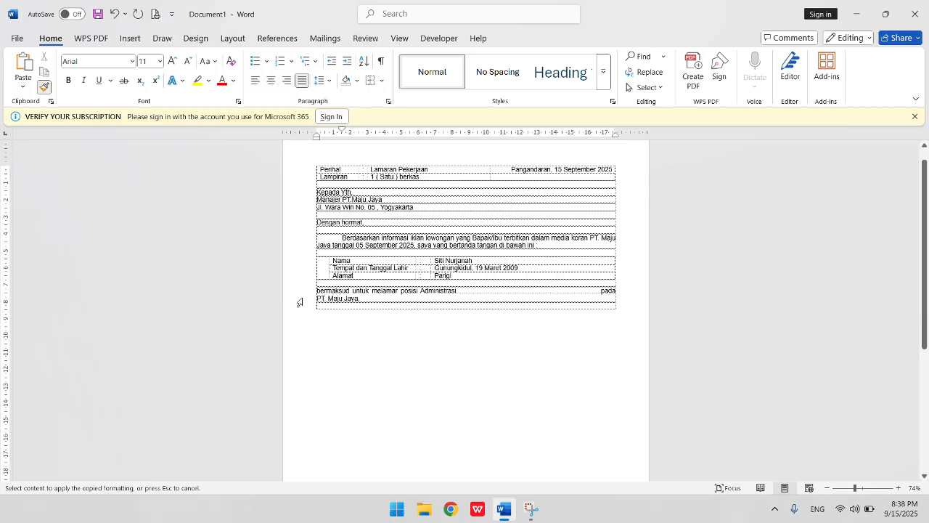
pyautogui.click(343, 305)
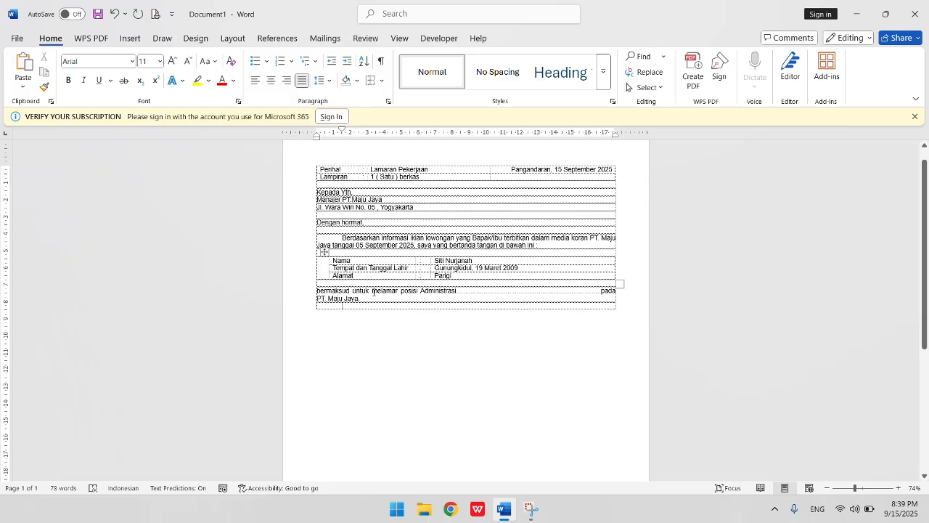
# - Type Setelah melihat lowongan followed by a row of dots, then add two new lines
pyautogui.write('Setelah')
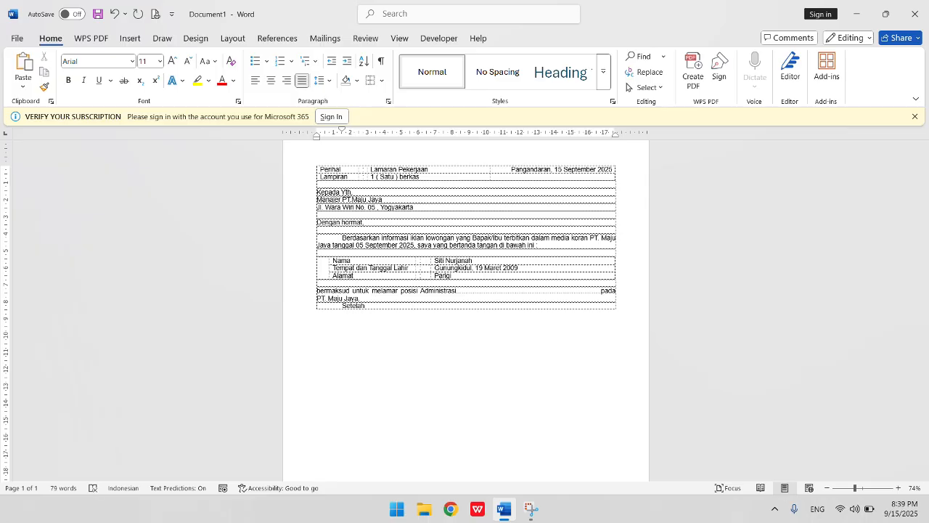
pyautogui.write(' melihat lowongan........................................')
pyautogui.press('Return')
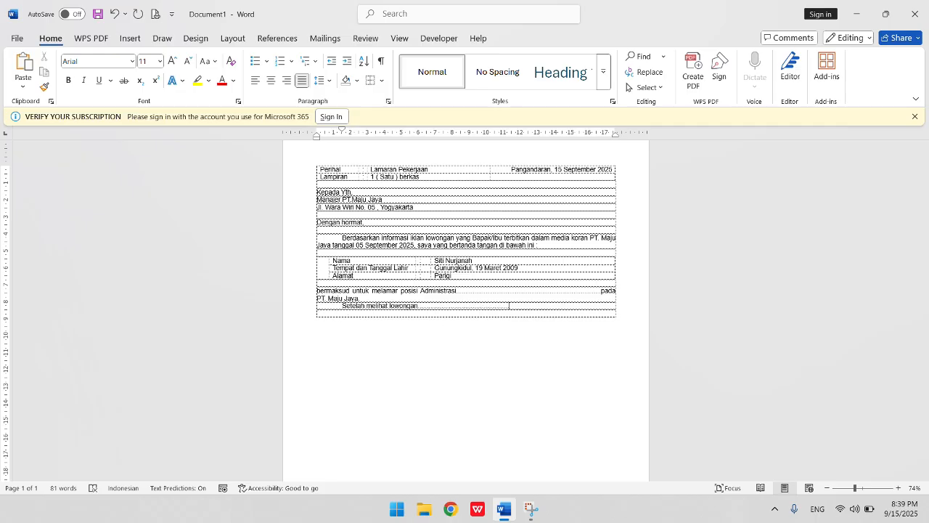
pyautogui.press('Return')
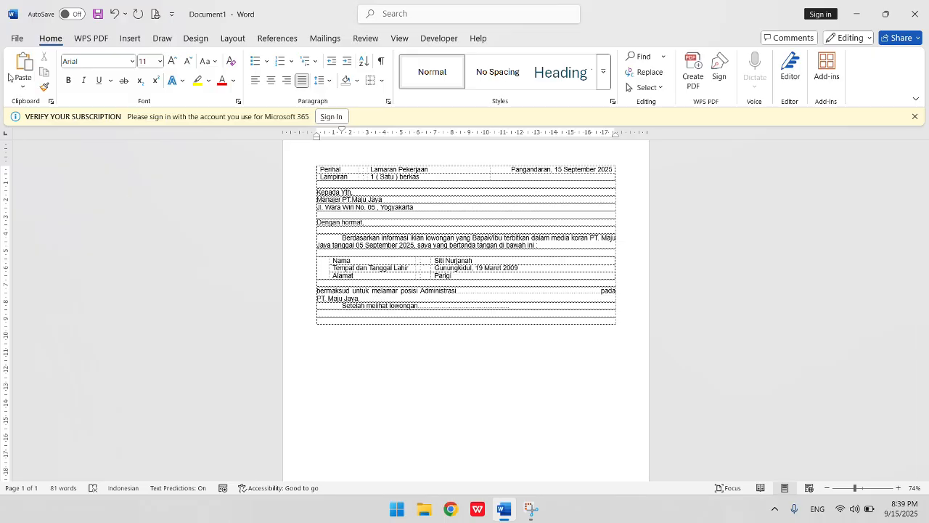
# - Insert a one-column, three-row table below the body text
pyautogui.click(130, 38)
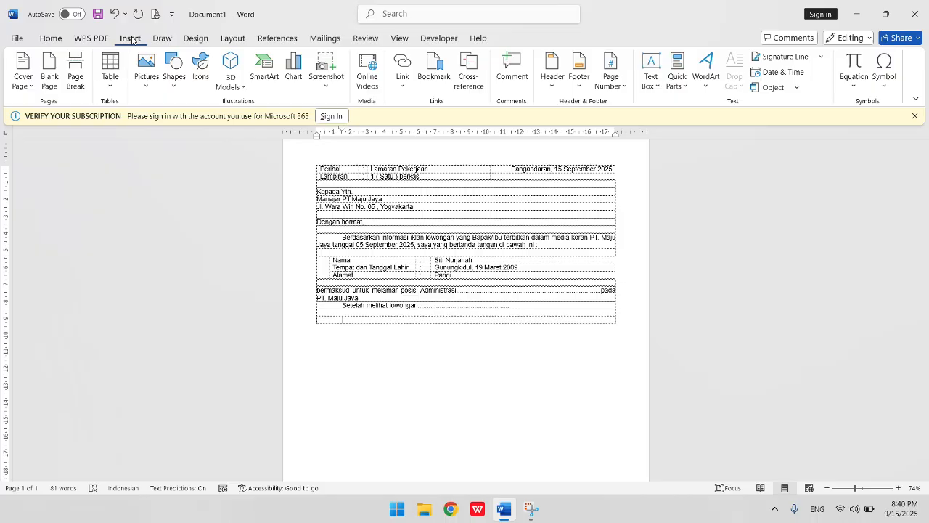
pyautogui.click(109, 85)
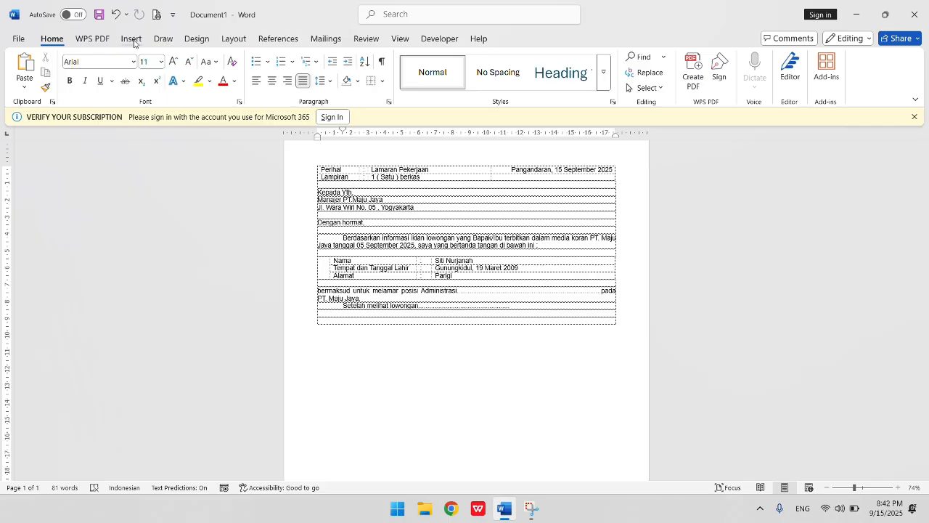
pyautogui.click(133, 38)
pyautogui.click(111, 72)
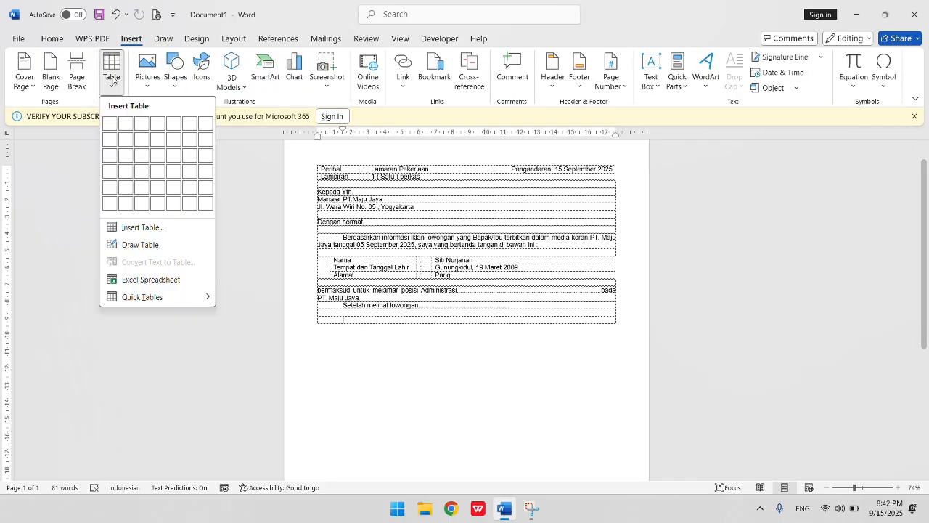
pyautogui.click(109, 155)
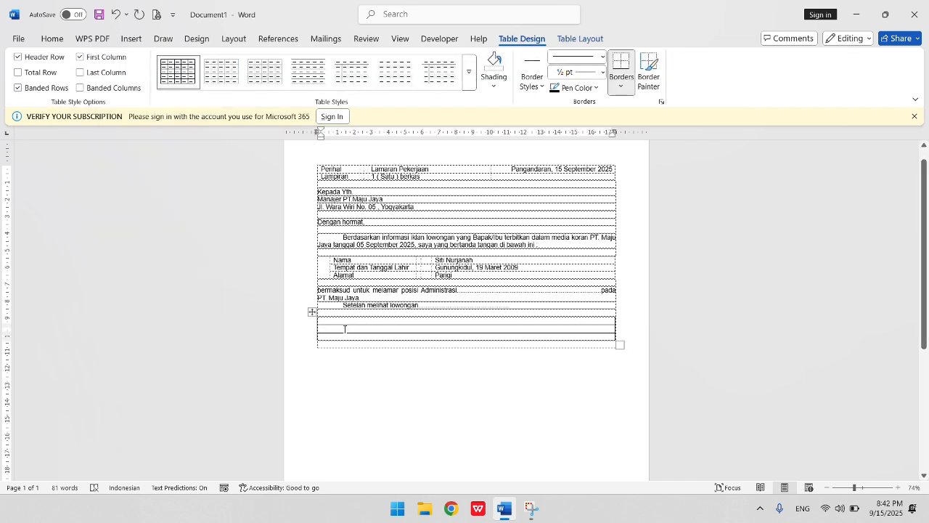
# - Enter Salam hormat, in the first row, add blank lines for a signature space, and type the applicant's name
pyautogui.write('Sa')
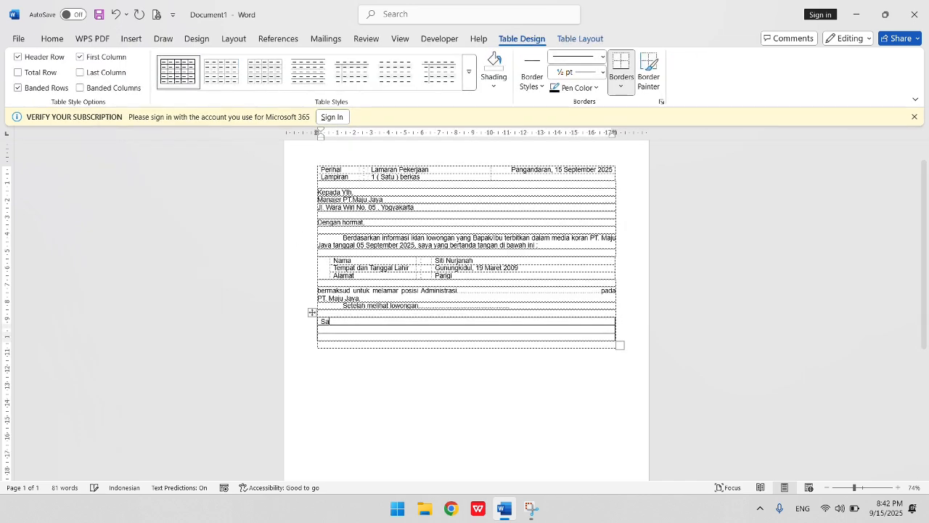
pyautogui.write('lam ')
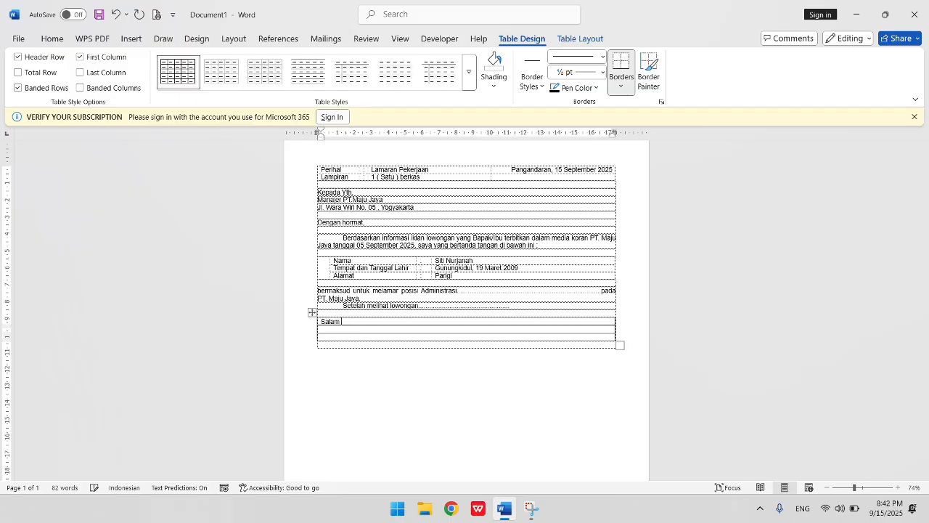
pyautogui.write('hormat,')
pyautogui.click(333, 330)
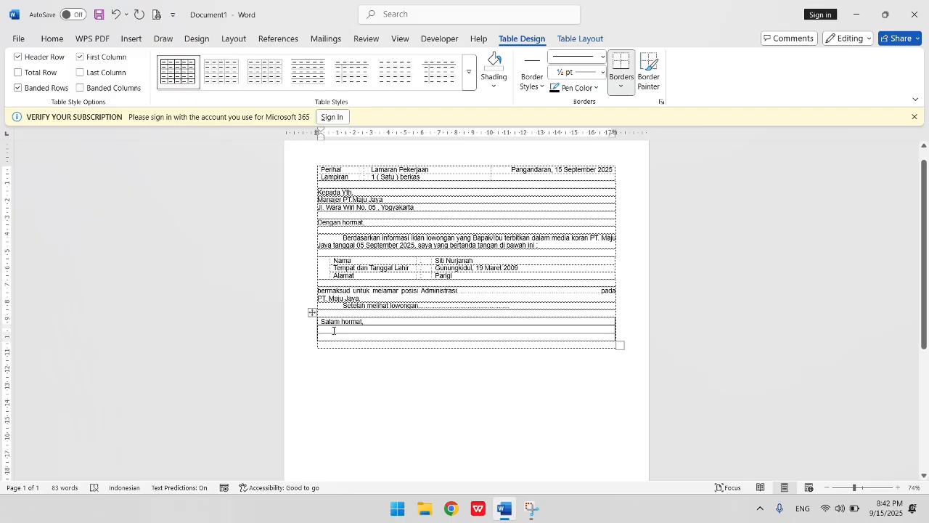
pyautogui.press('Return')
pyautogui.press('Return')
pyautogui.press('Return')
pyautogui.press('Return')
pyautogui.press('Return')
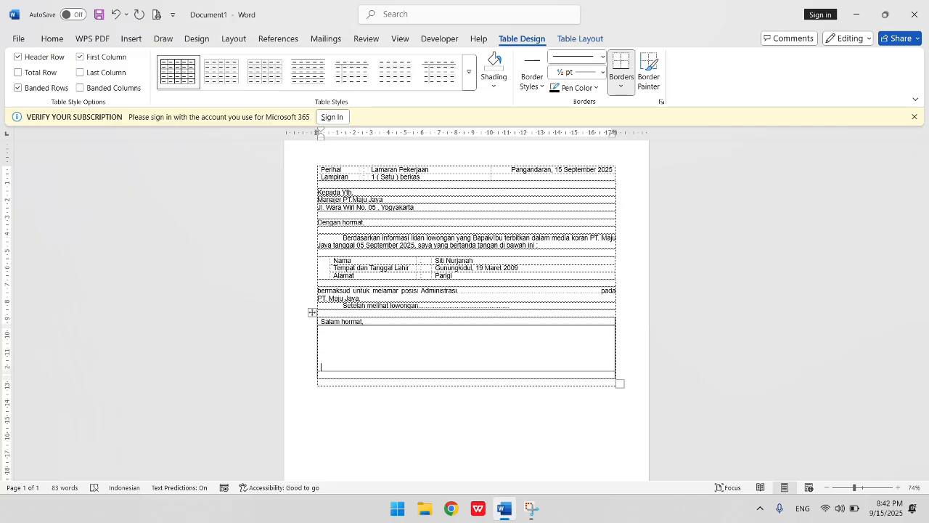
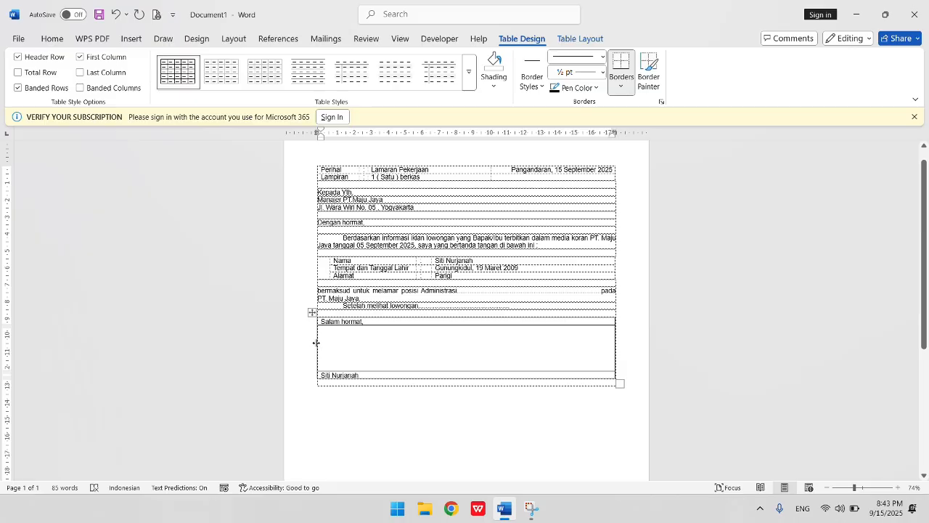
# - Move the signature table's left edge right to about the middle of the page
pyautogui.moveTo(316, 343); pyautogui.dragTo(520, 343)
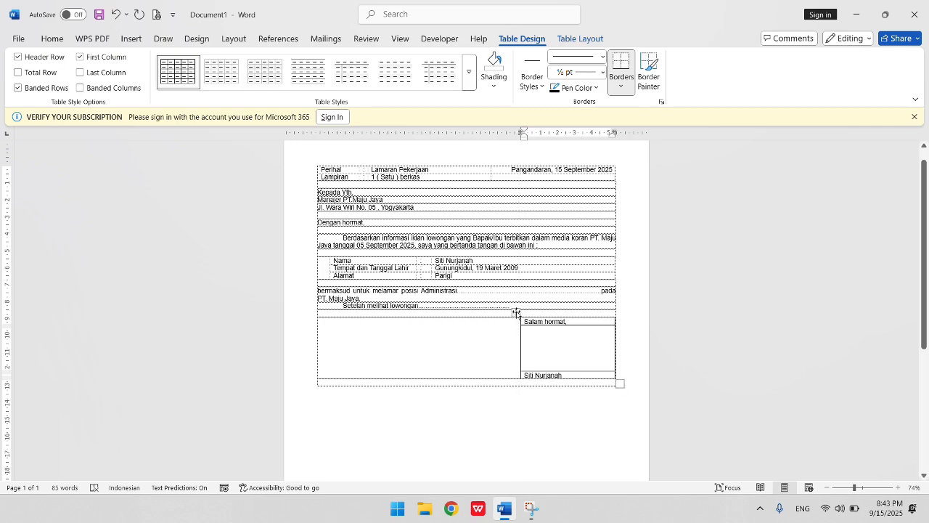
# - Select the signature table and remove all of its borders
pyautogui.click(515, 312)
pyautogui.click(52, 38)
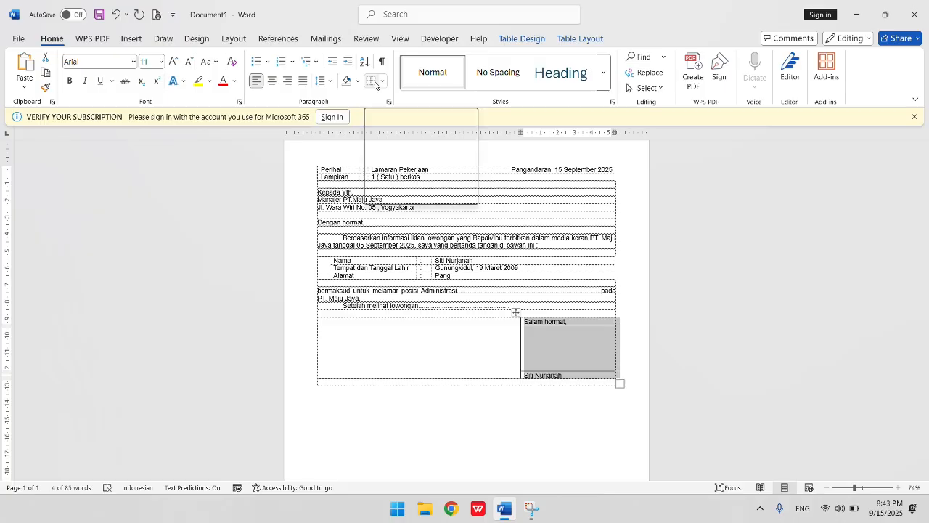
pyautogui.click(382, 84)
pyautogui.click(394, 164)
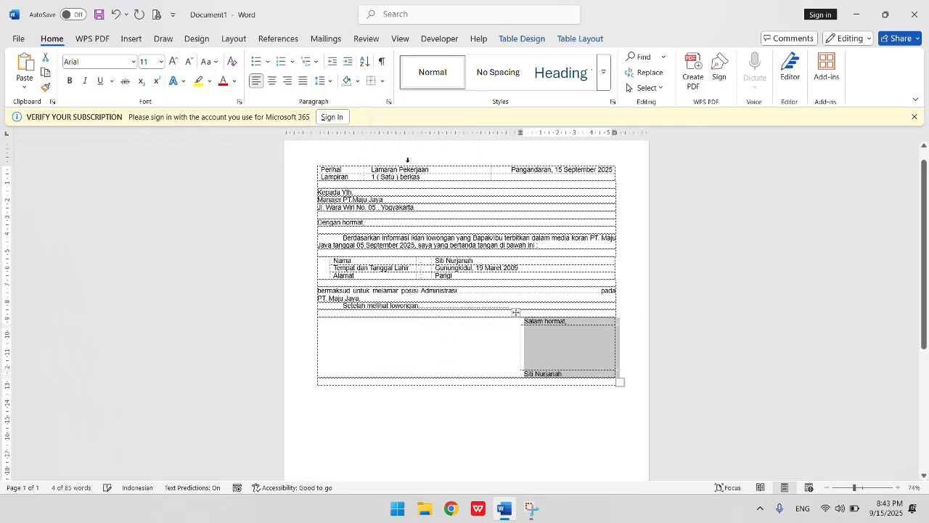
# - Center Salam hormat, and the applicant's name within the signature cell
pyautogui.click(525, 322)
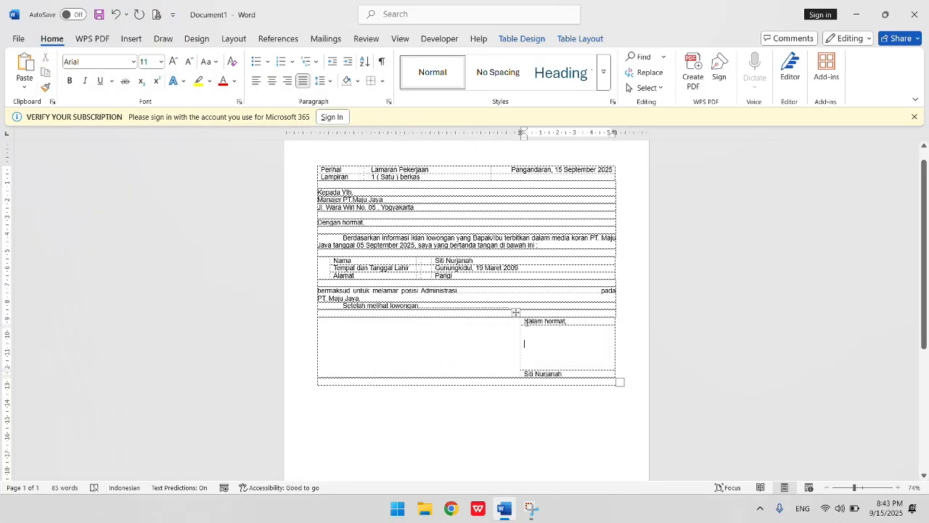
pyautogui.moveTo(524, 322); pyautogui.dragTo(569, 322)
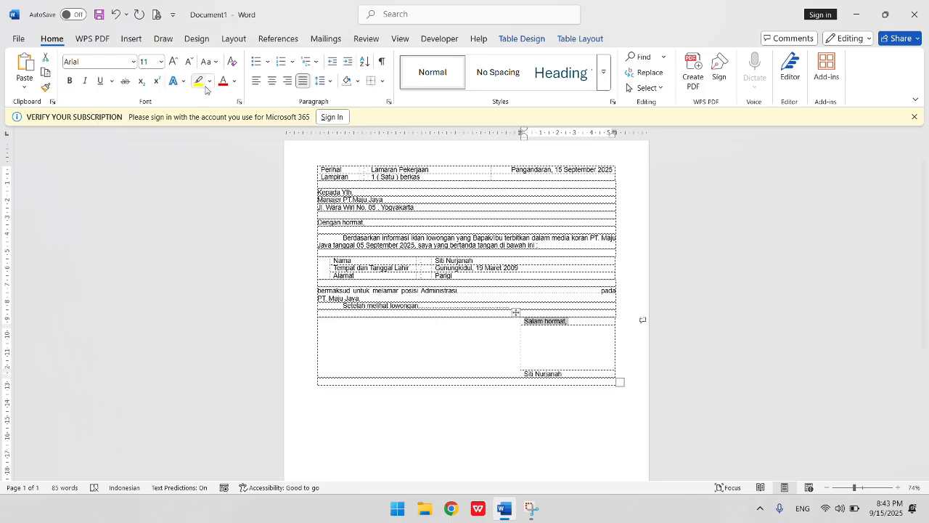
pyautogui.click(273, 80)
pyautogui.click(523, 375)
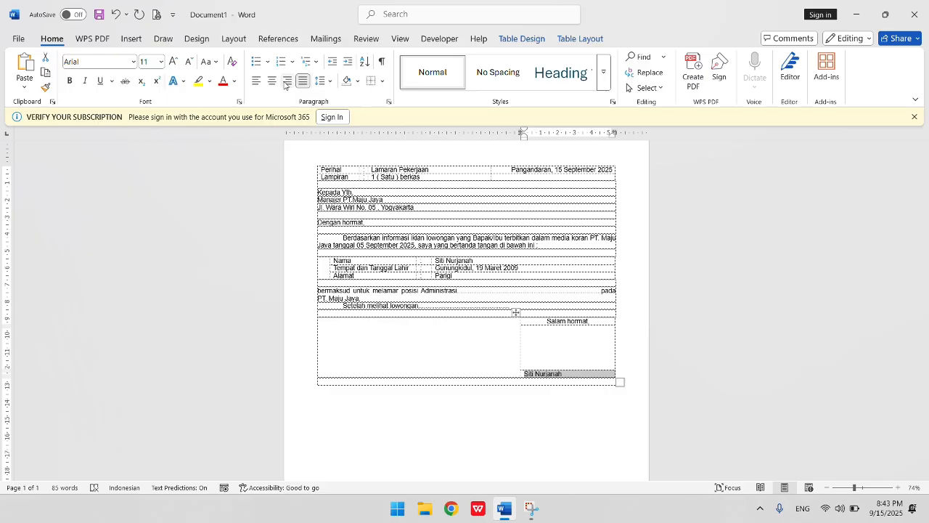
pyautogui.click(274, 83)
pyautogui.click(522, 352)
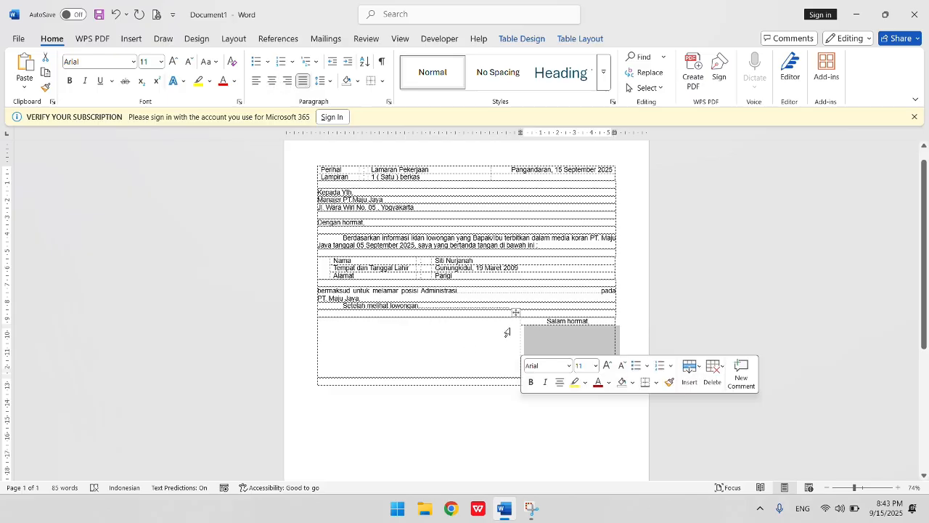
pyautogui.click(559, 299)
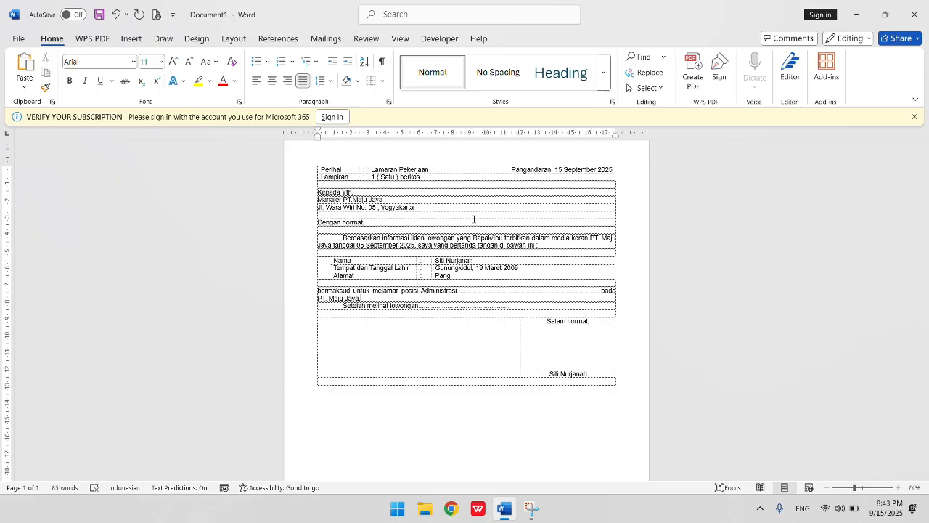
# - Preview the letter in print view, then return to the document
pyautogui.hotkey('ctrl', 'p')
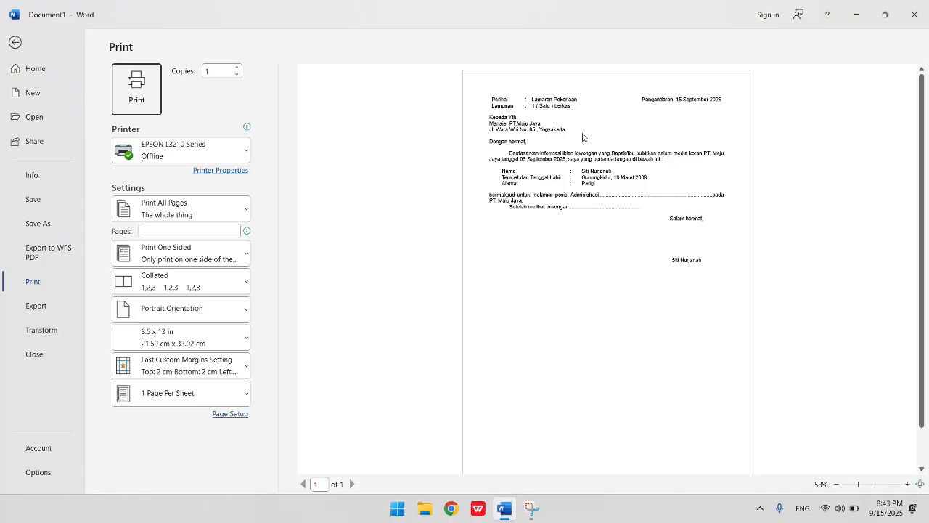
pyautogui.click(16, 43)
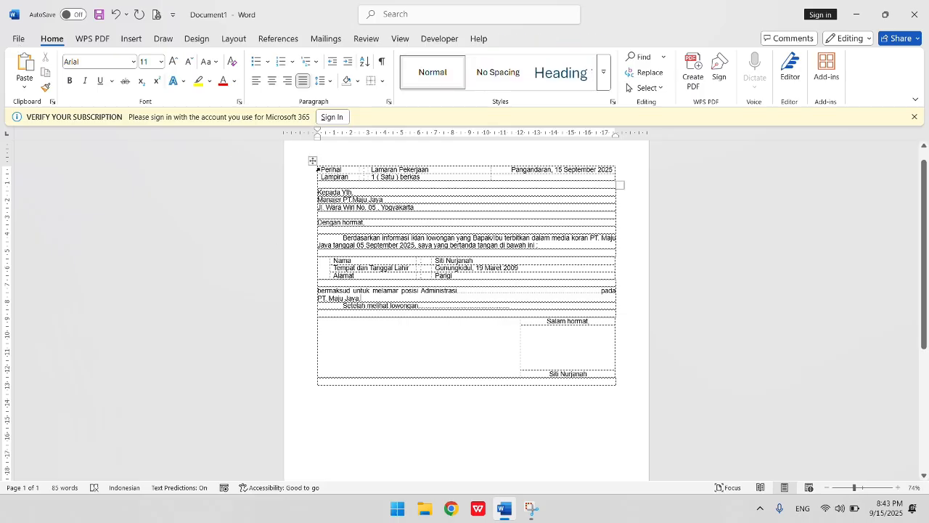
pyautogui.click(318, 170)
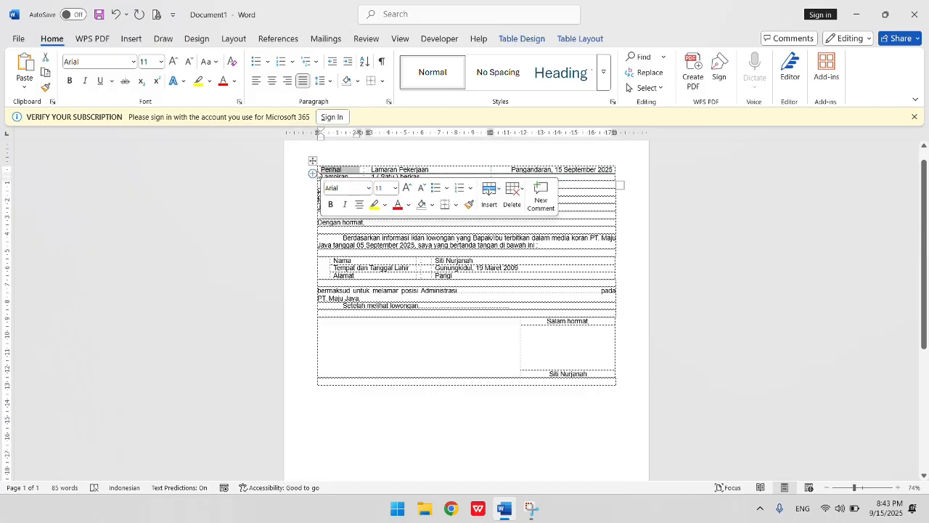
pyautogui.click(317, 174)
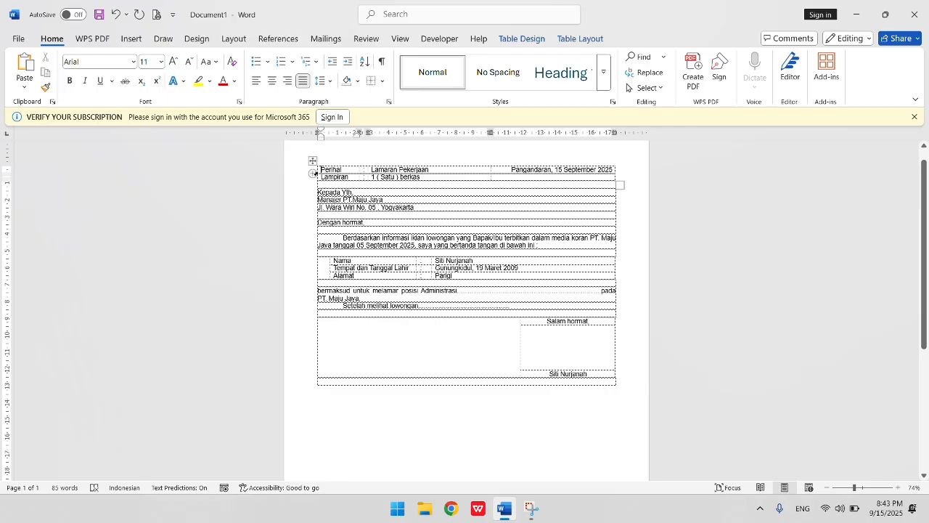